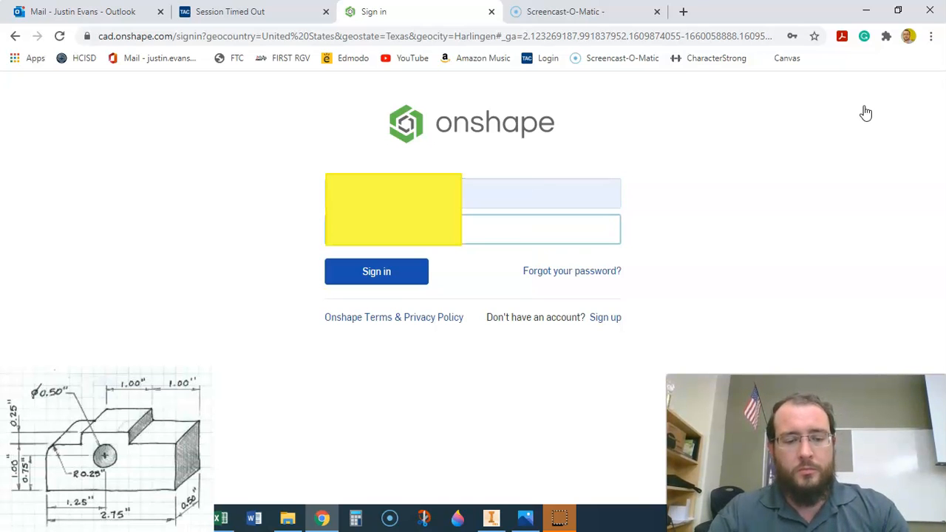
- Sign in to Onshape and create a new document named "Practice #8 3JLE"
key(Return)
click(850, 117)
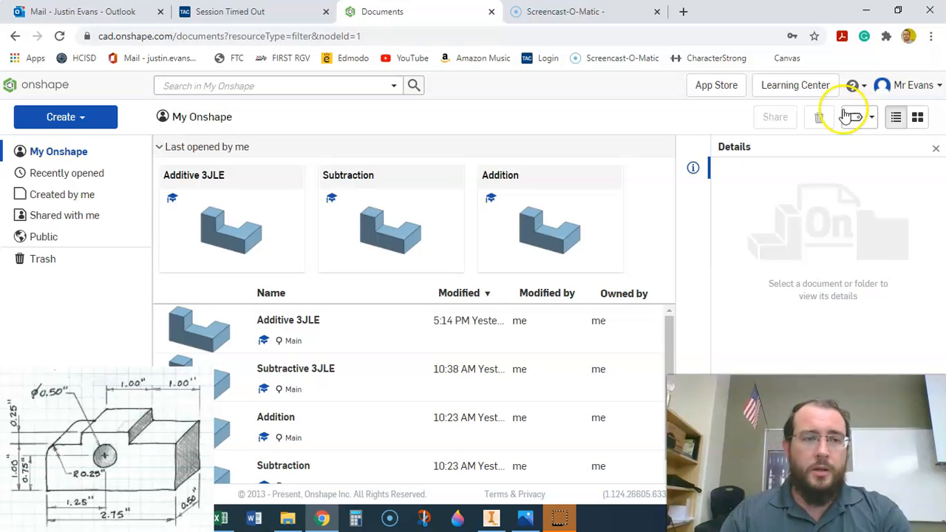
click(79, 115)
click(65, 143)
click(163, 118)
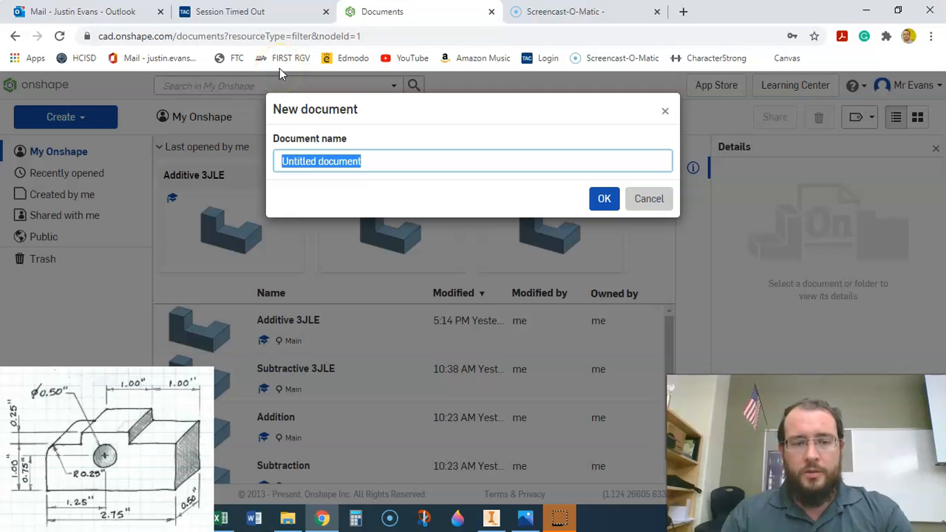
text(Pra)
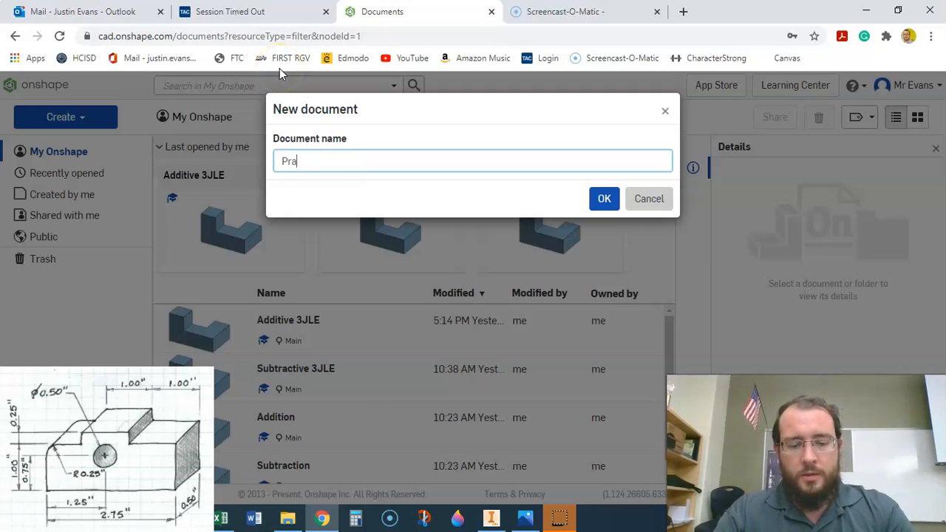
text(ctice)
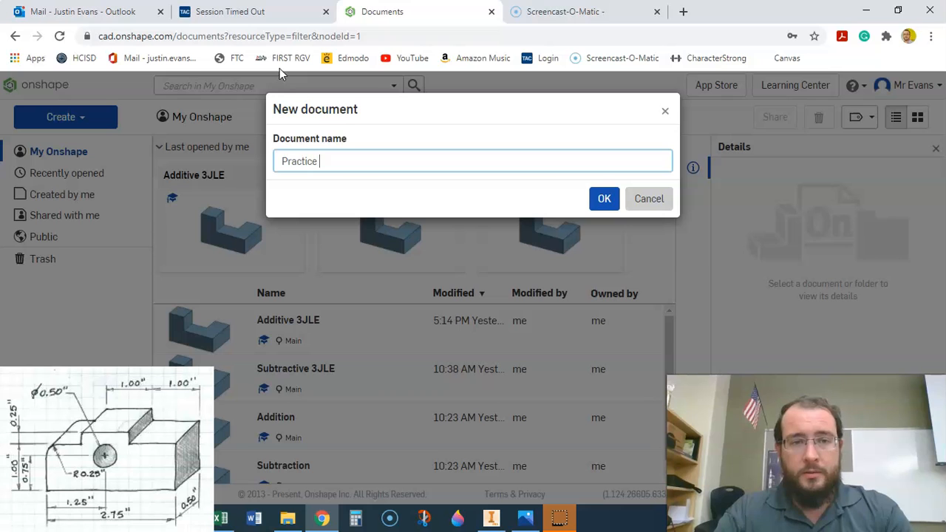
text( #8)
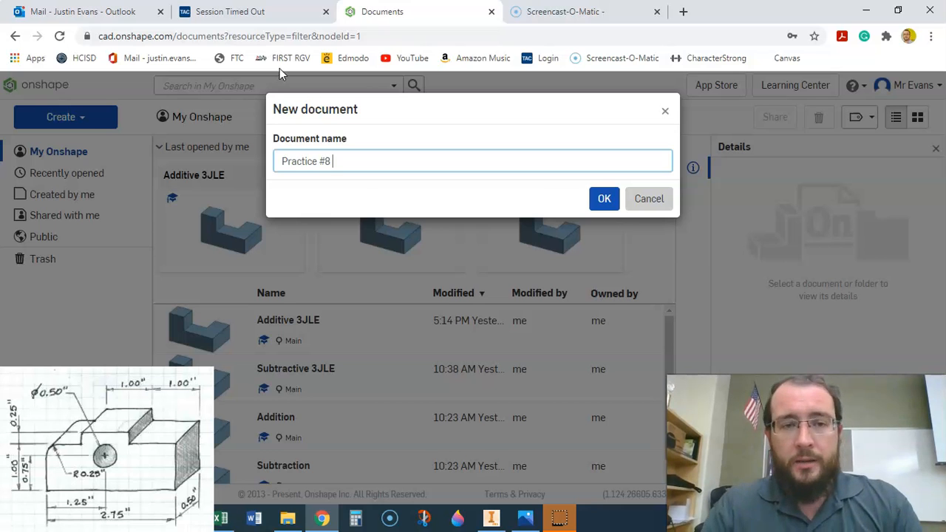
text(3)
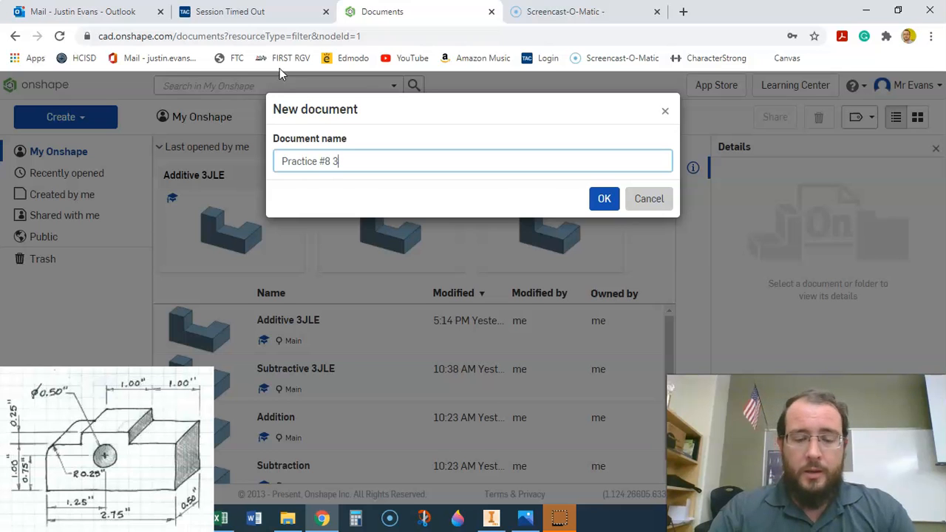
text(JLE)
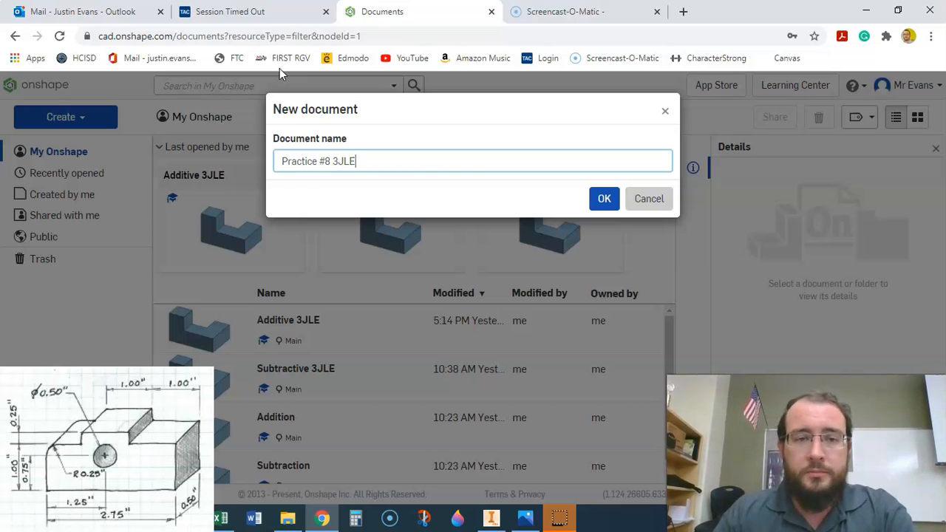
click(597, 194)
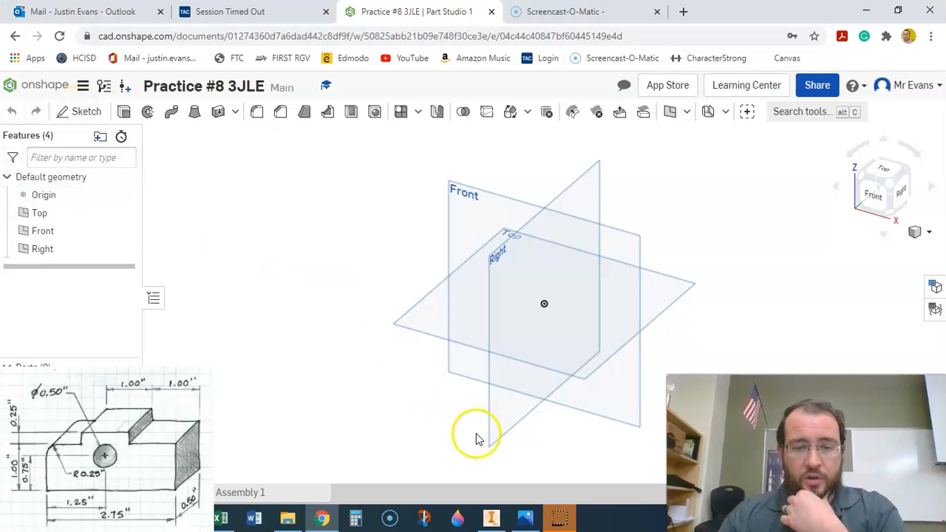
- Switch to Inventor and examine the finished reference part #8 and the sketch behind its extrusion
click(492, 519)
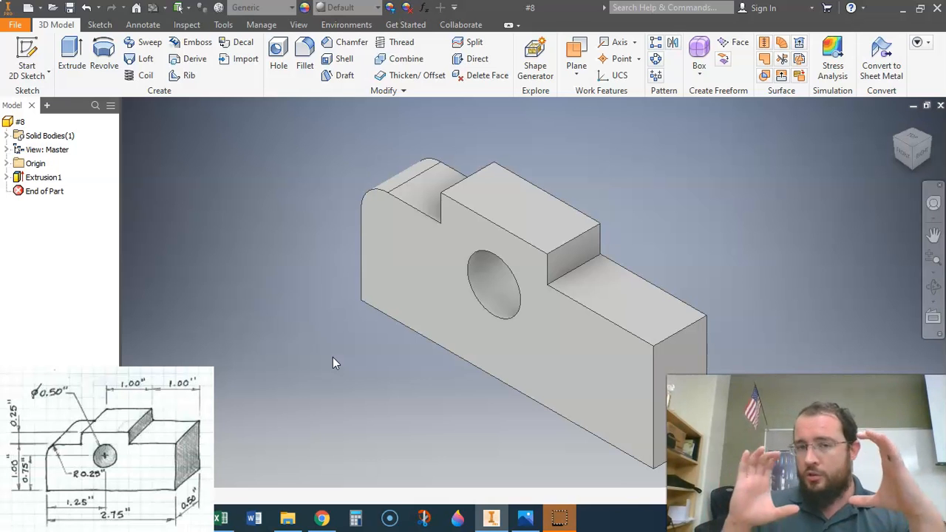
click(698, 207)
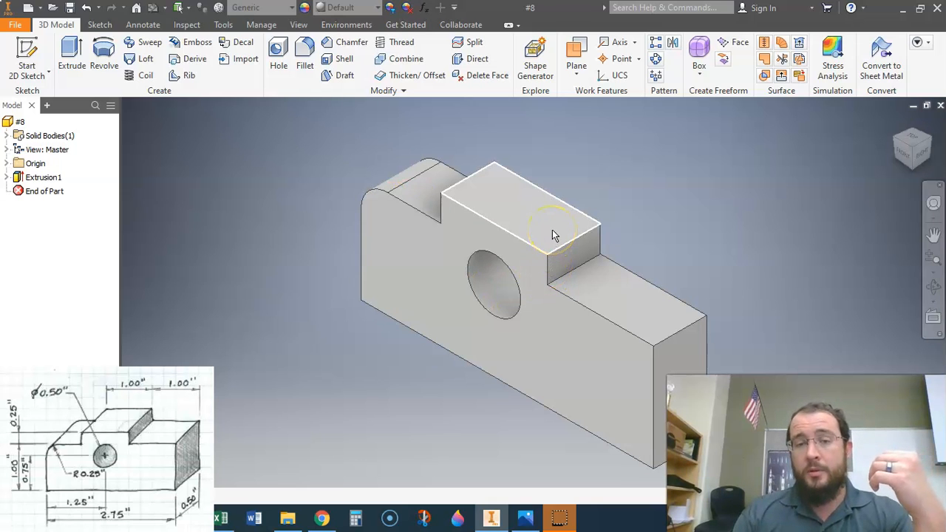
click(481, 277)
click(654, 220)
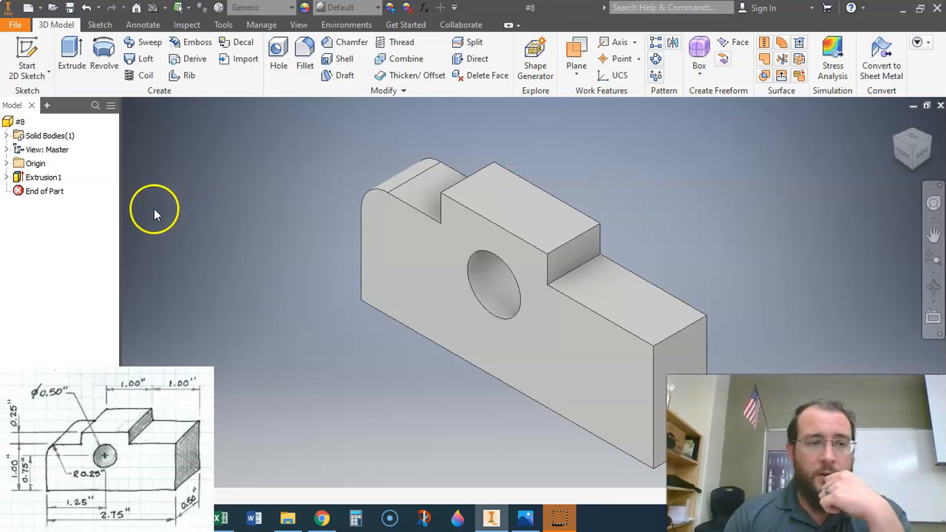
click(7, 178)
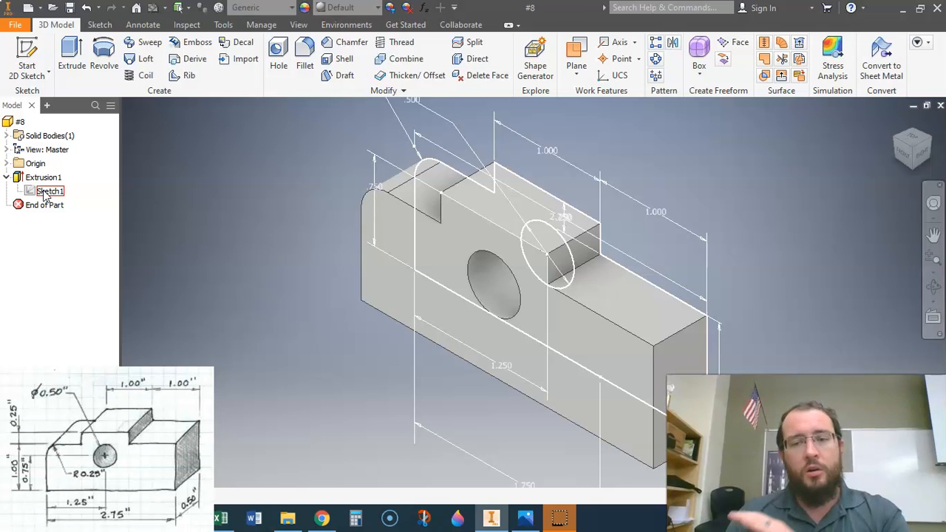
click(273, 225)
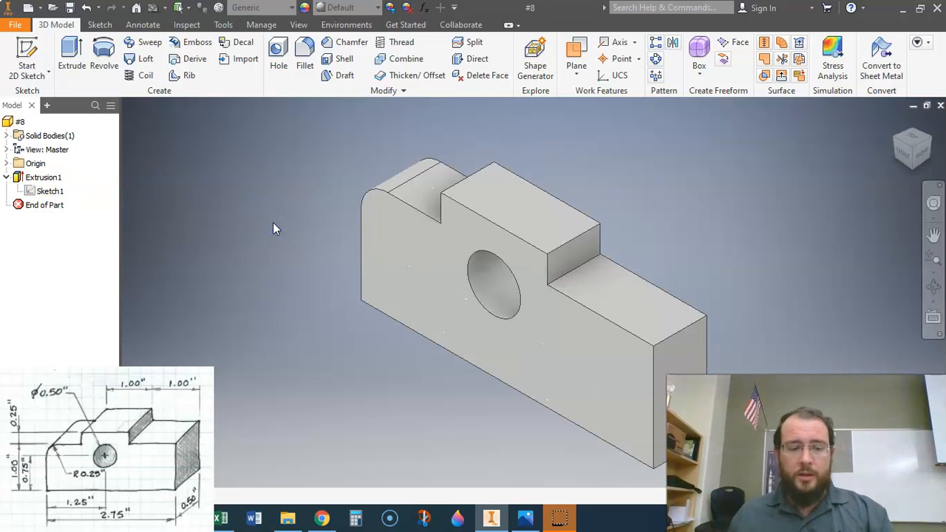
- Switch back to Onshape and start a new sketch on the Front plane
key(alt+Tab)
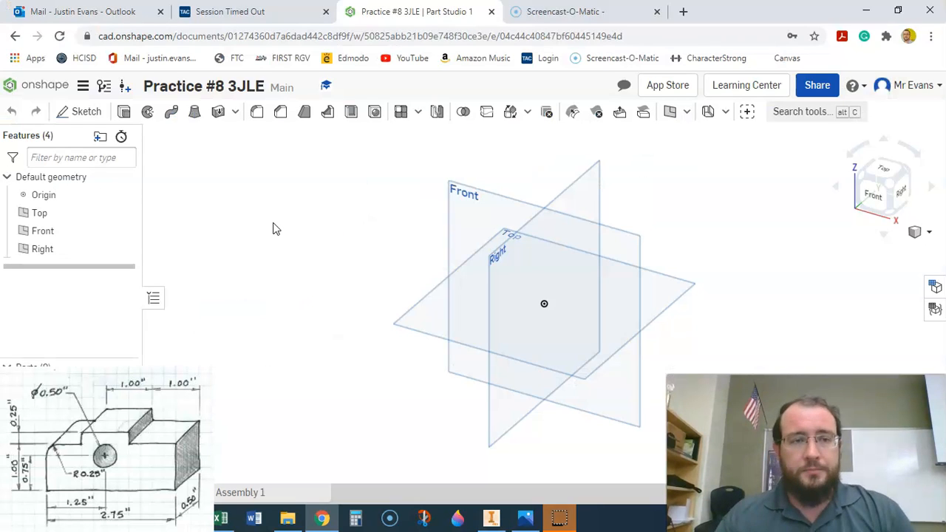
click(84, 116)
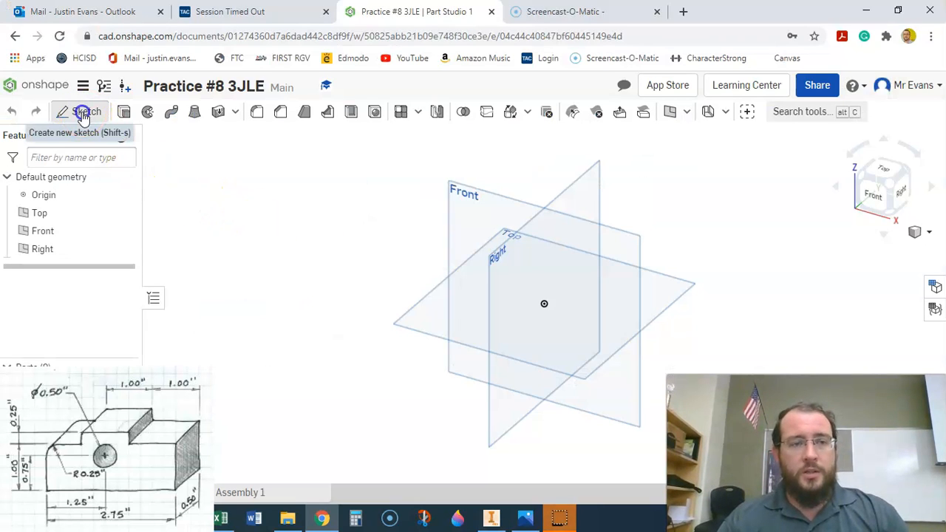
click(466, 198)
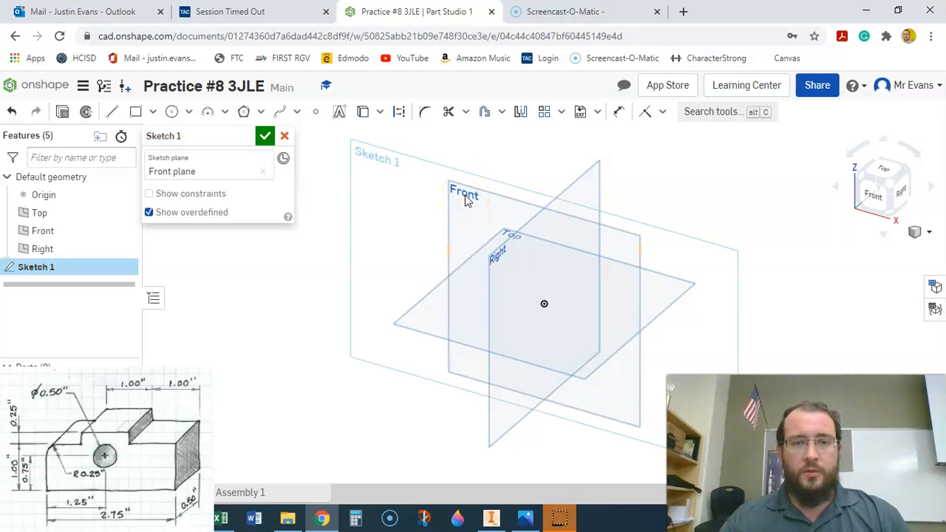
- Draw a closed line profile from the origin with a raised middle step, about 5.29 in wide and 1.62 in high at its left edge
click(110, 113)
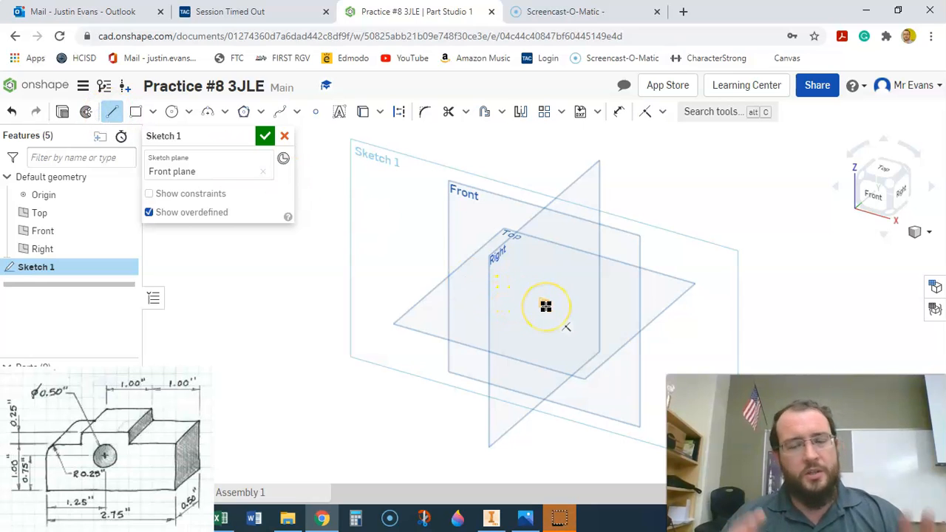
drag(544, 305, 548, 255)
click(547, 253)
click(590, 267)
drag(590, 264, 713, 352)
click(873, 198)
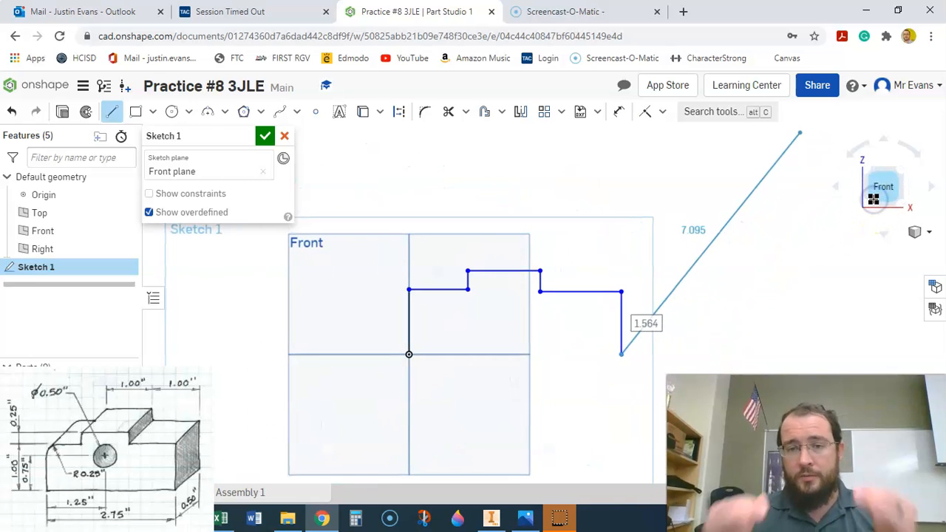
click(409, 356)
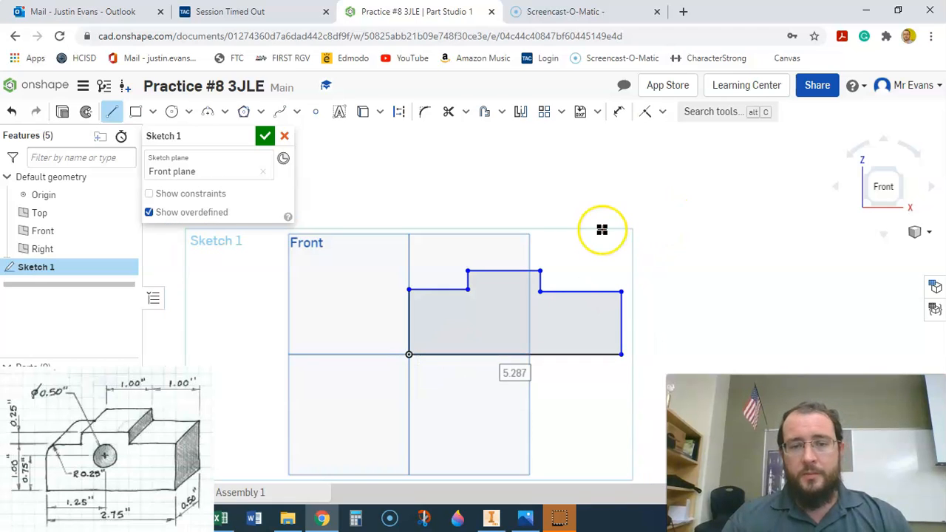
- Dimension the profile's outer left and right vertical edges to 1 in each
click(621, 115)
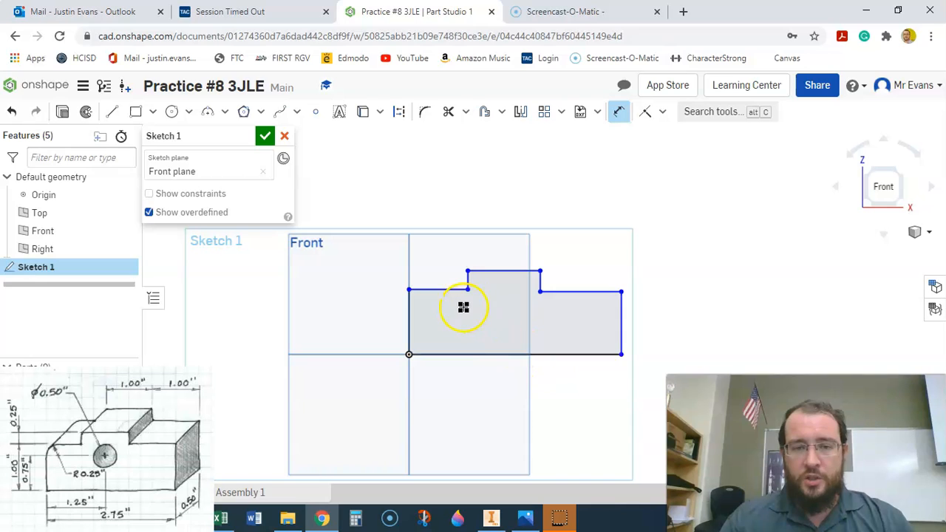
click(410, 307)
click(359, 320)
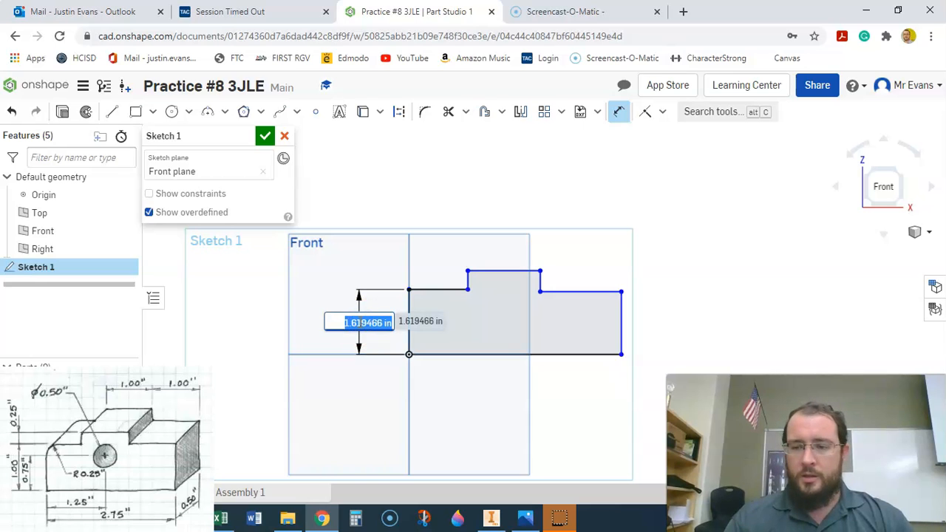
text(1)
key(Return)
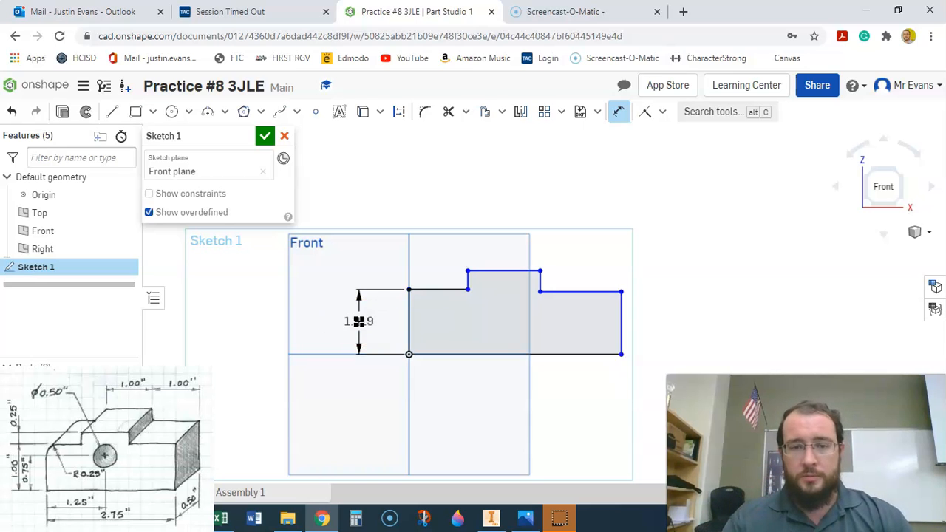
click(540, 332)
click(567, 334)
text(1)
key(Return)
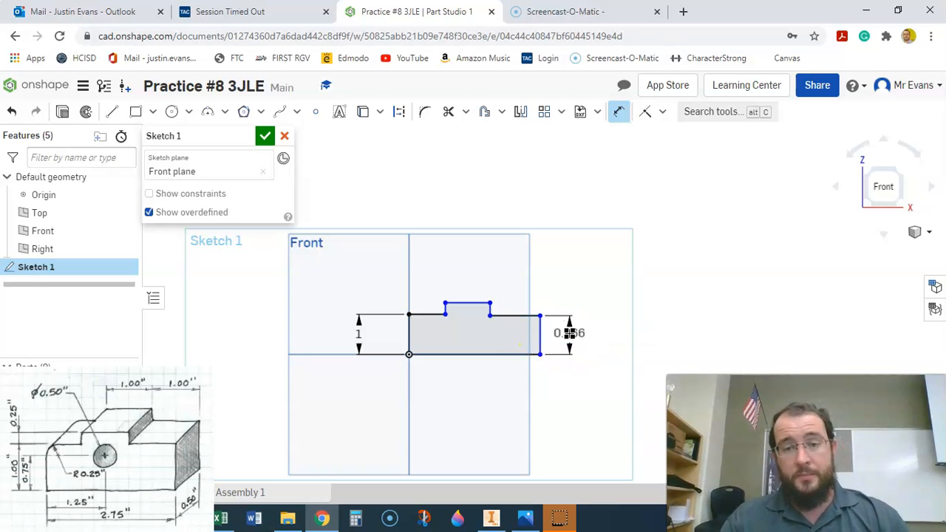
- Dimension the profile's bottom edge to 2.75 in
click(497, 356)
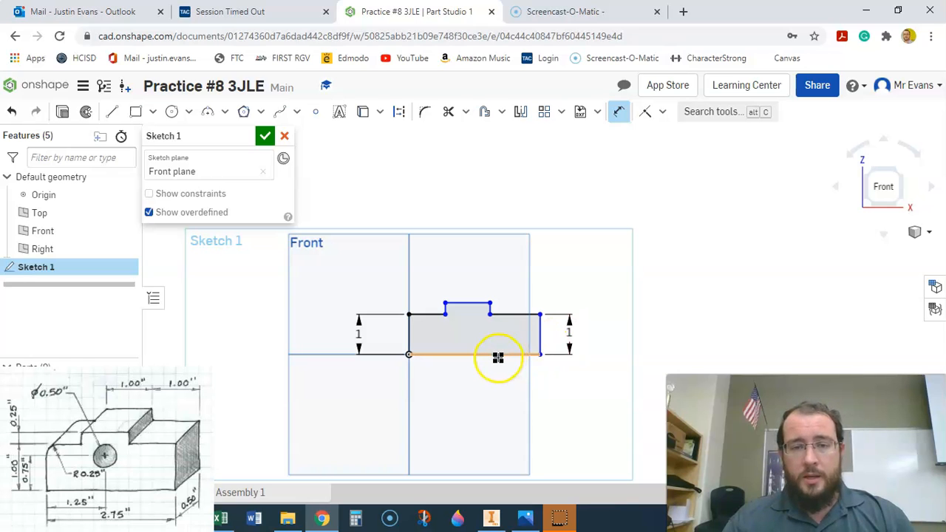
click(500, 380)
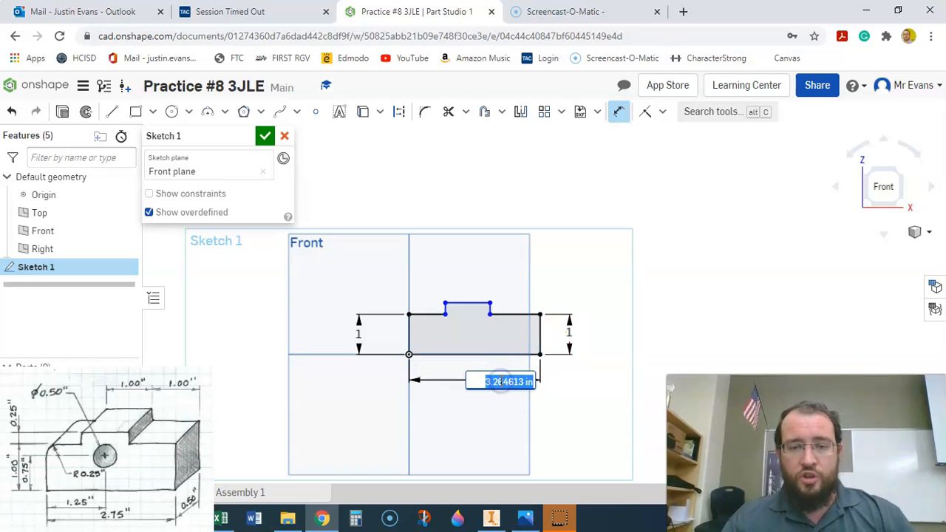
text(2.75)
key(Return)
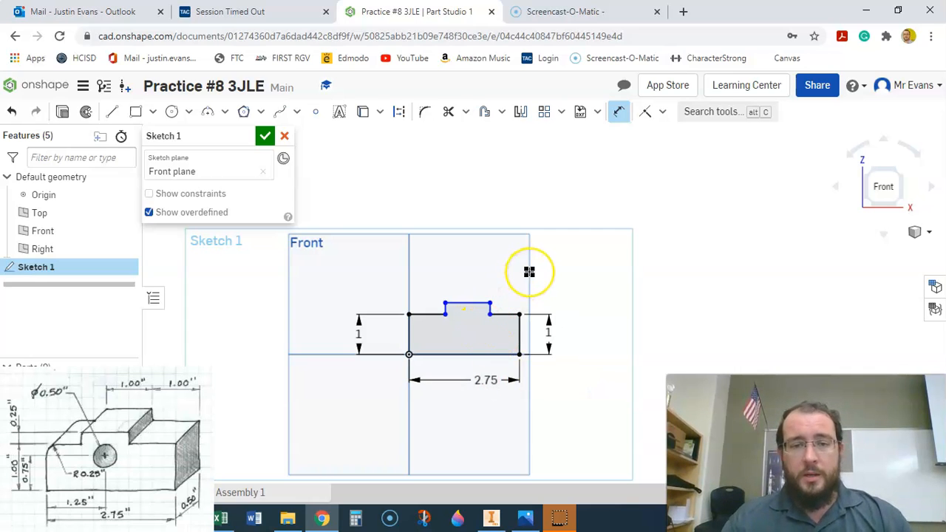
key(Escape)
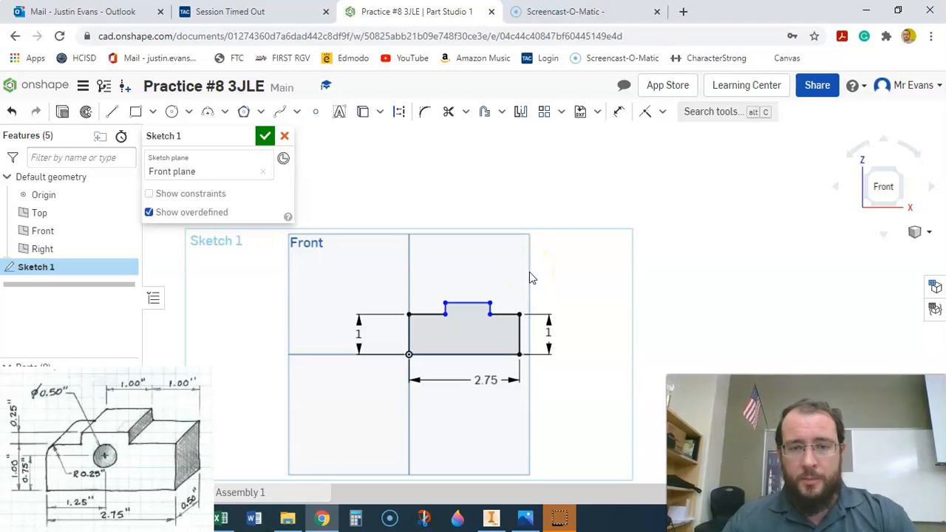
- Test which profile lines are still unconstrained by moving the raised step's top and right edges
drag(472, 302, 548, 307)
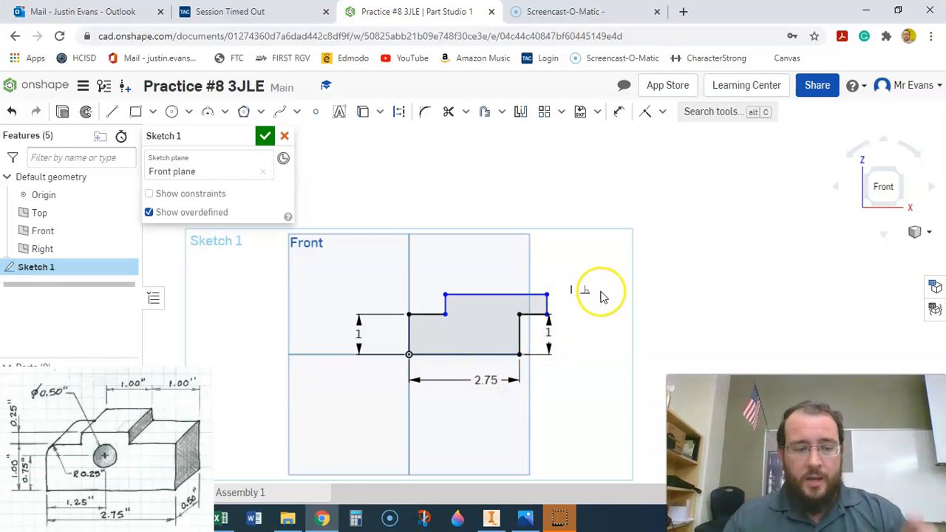
drag(549, 303, 488, 313)
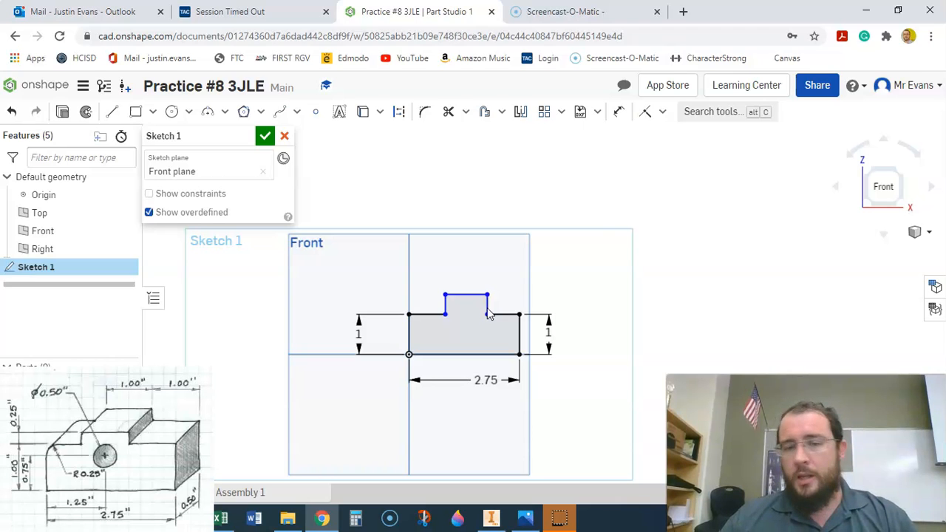
click(422, 344)
click(416, 314)
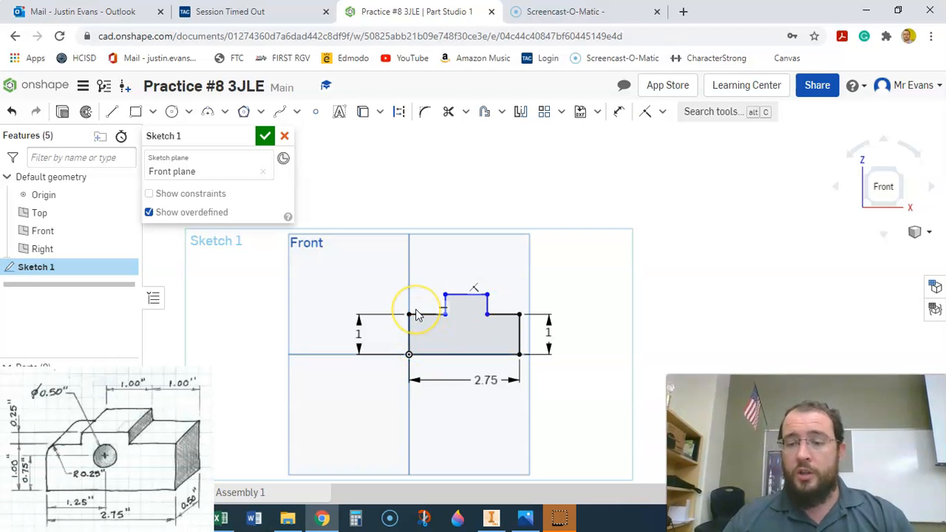
click(464, 294)
- Dimension the raised step's top edge and the horizontal ledge to its right to 1 in each
click(621, 112)
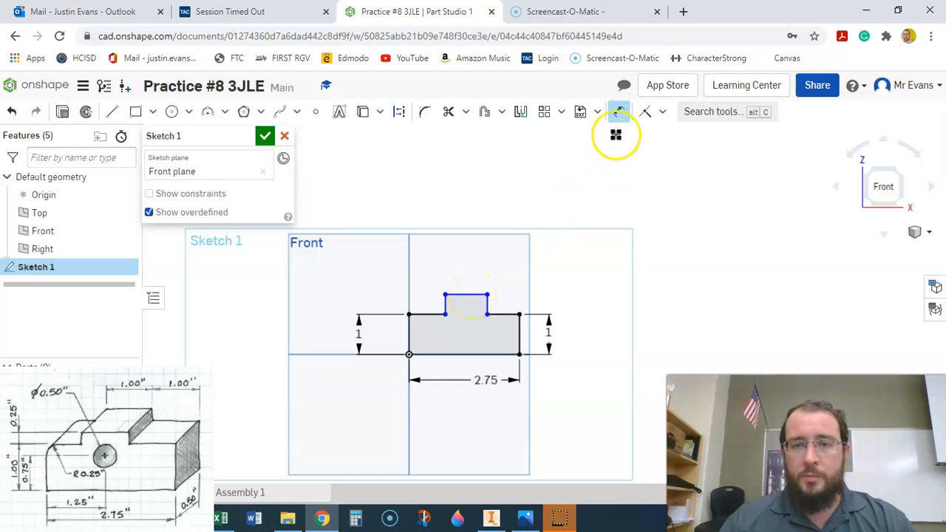
click(467, 294)
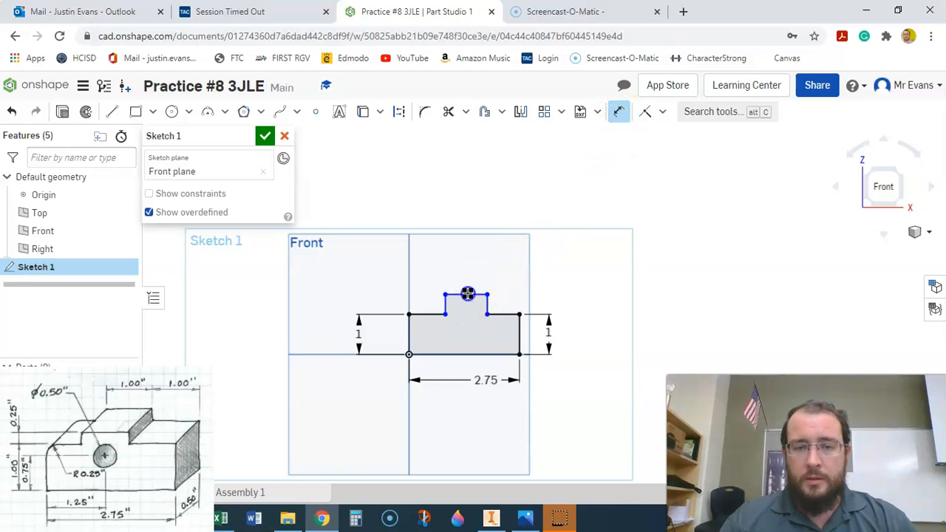
click(467, 276)
text(1)
key(Return)
click(510, 314)
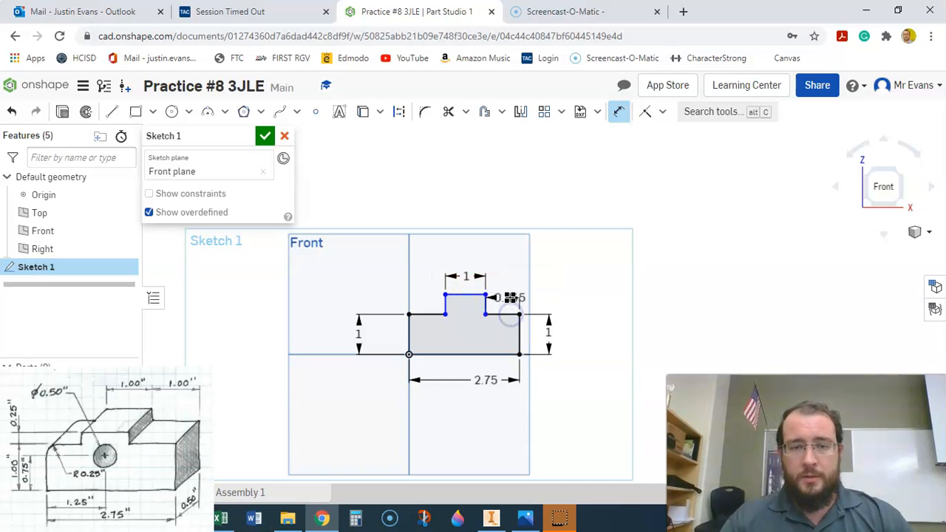
click(509, 297)
text(1)
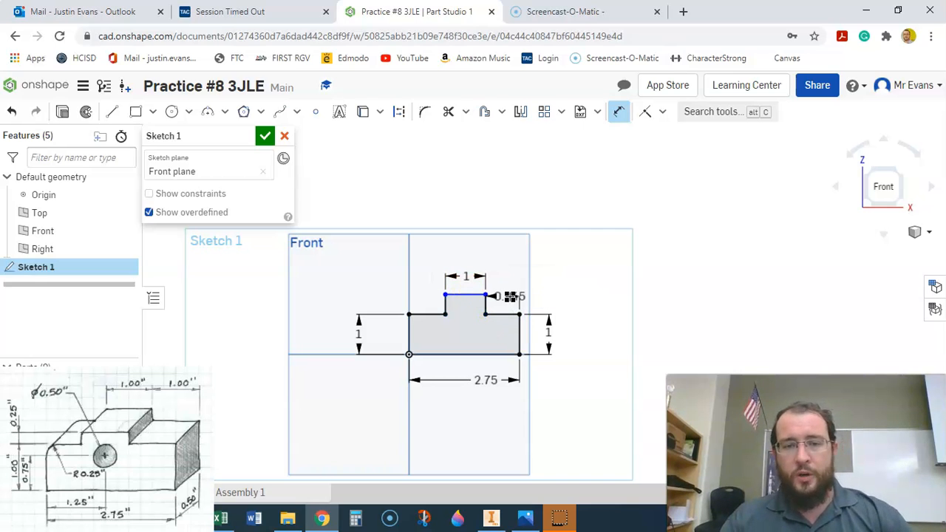
key(Return)
- Dimension the raised step's right vertical edge to 0.25 in and finish the front profile sketch
click(478, 308)
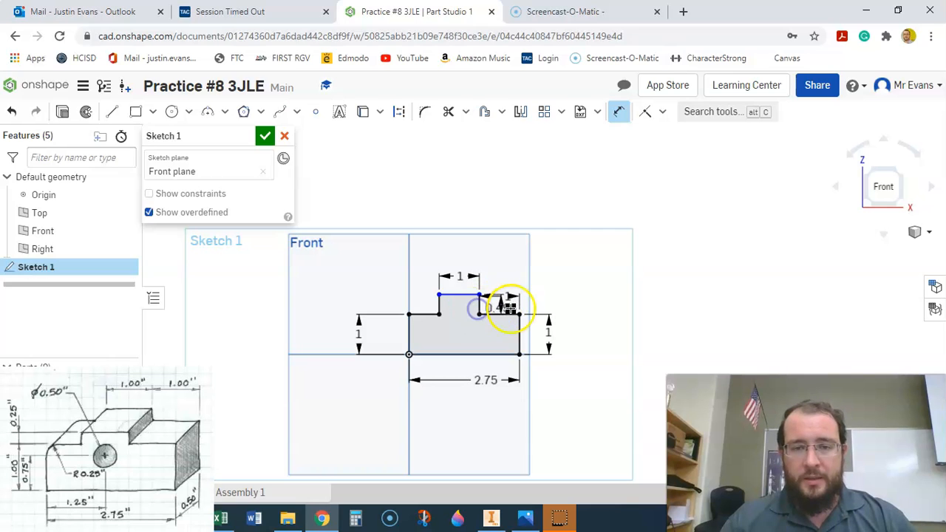
click(545, 303)
key(BackSpace)
text(.25)
key(Return)
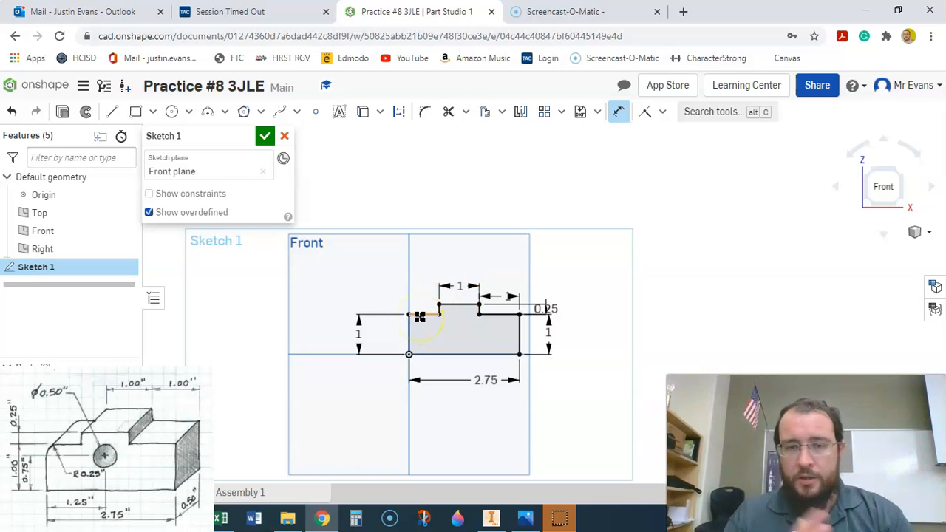
click(600, 256)
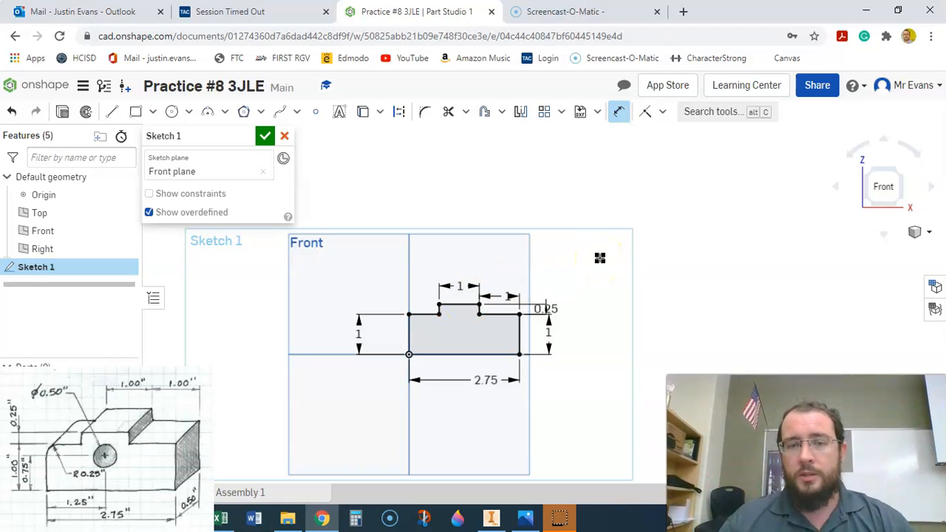
click(264, 137)
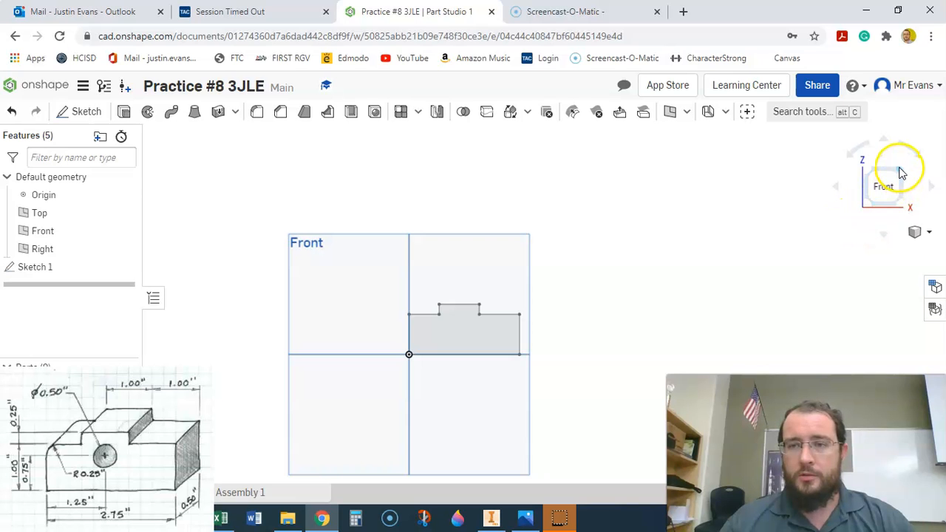
- Extrude the stepped profile as a new solid with a blind depth of 0.5 in
click(900, 172)
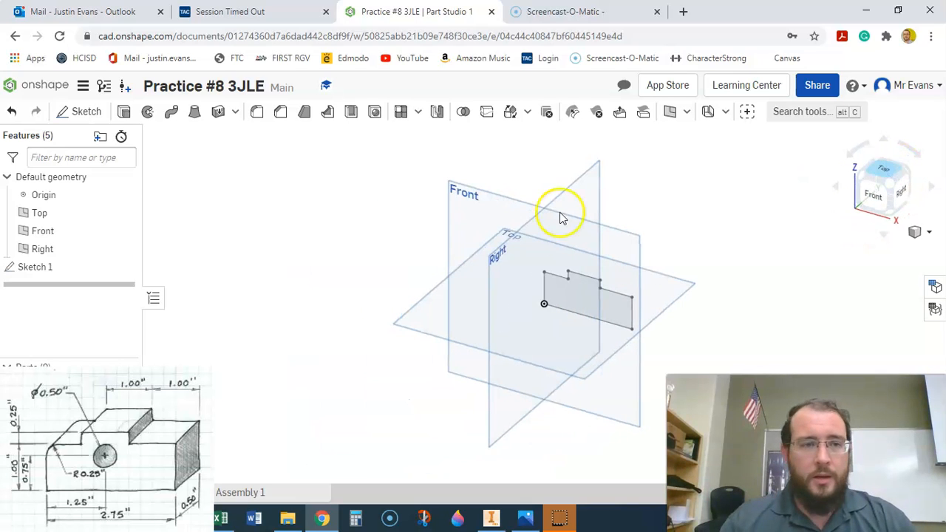
click(124, 113)
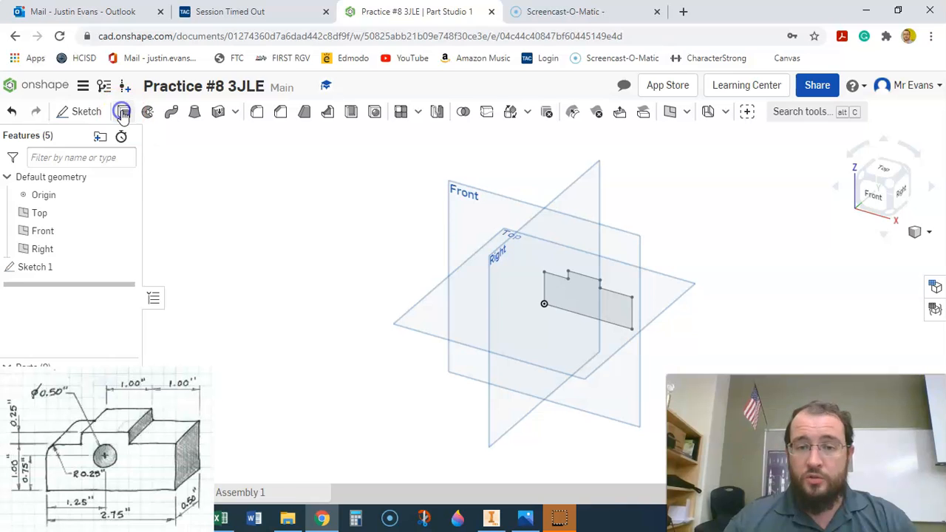
click(578, 297)
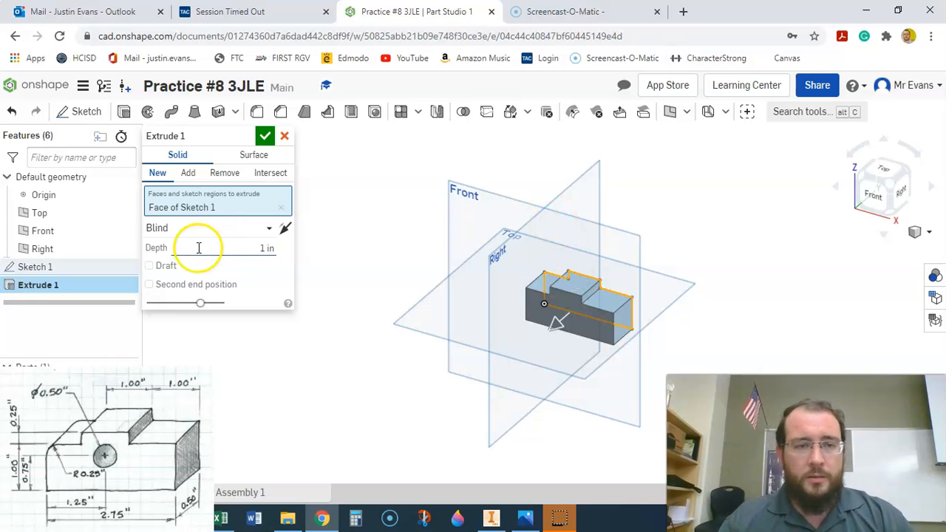
click(263, 247)
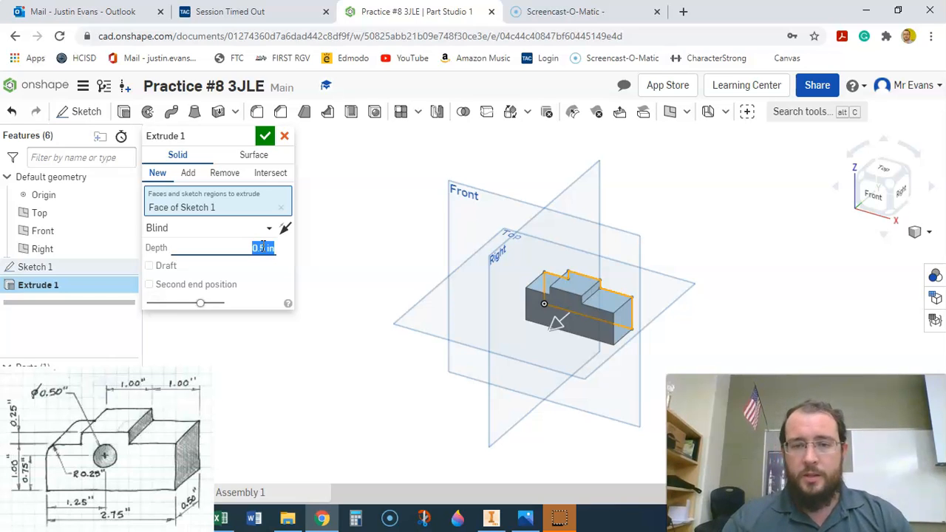
click(265, 136)
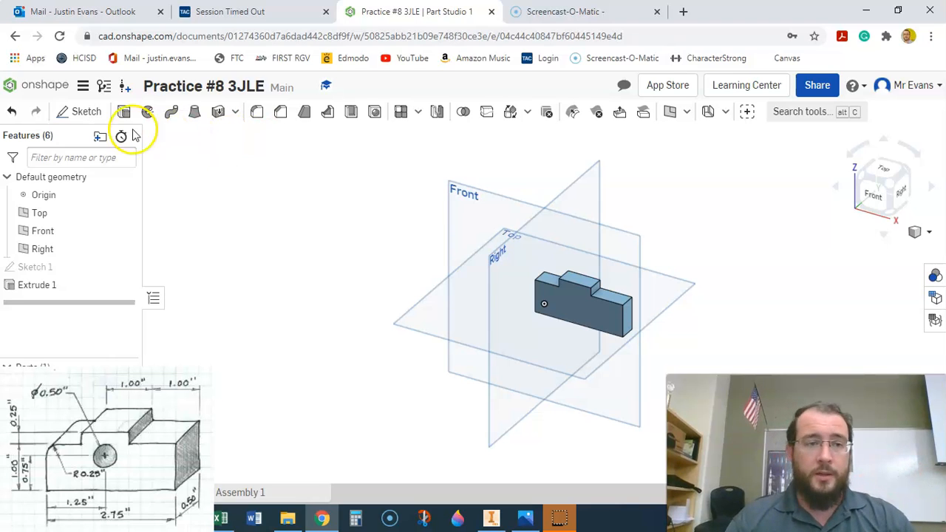
- Start a new sketch on the extruded part's front face, viewed from the front
click(86, 113)
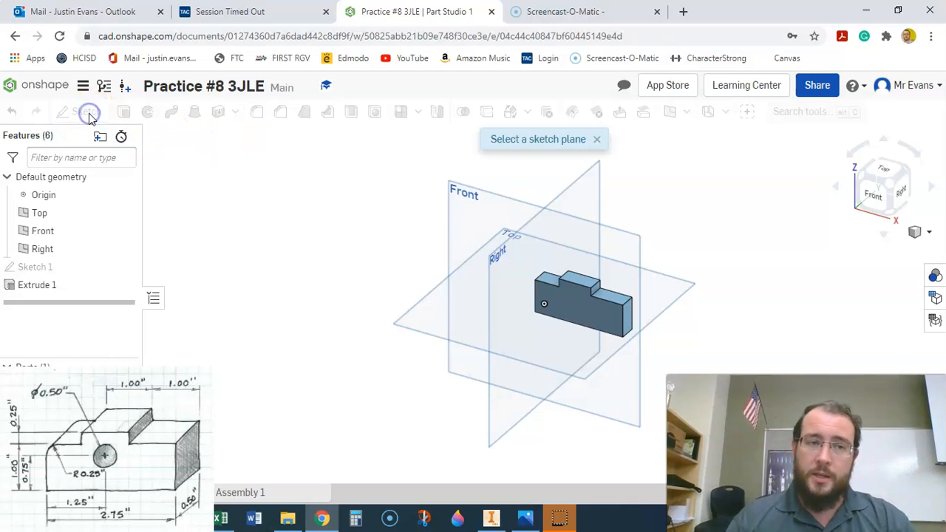
click(580, 318)
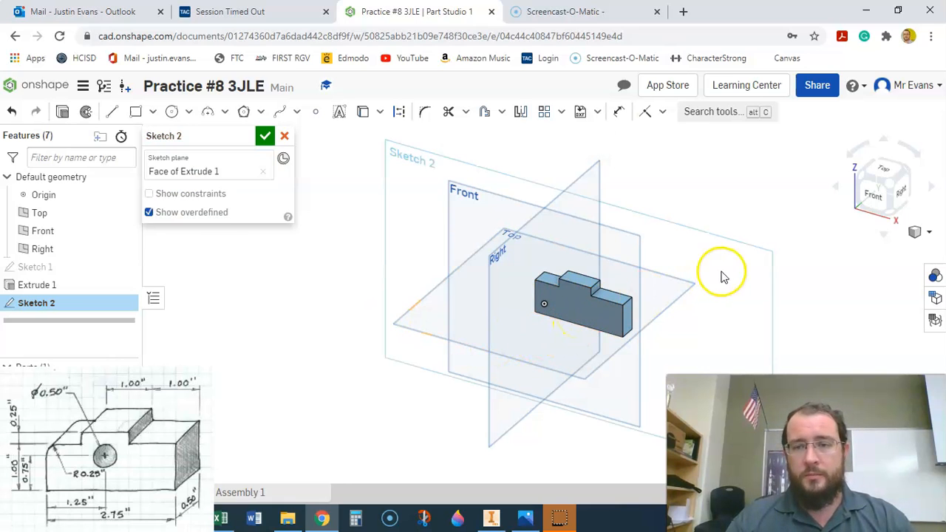
click(873, 196)
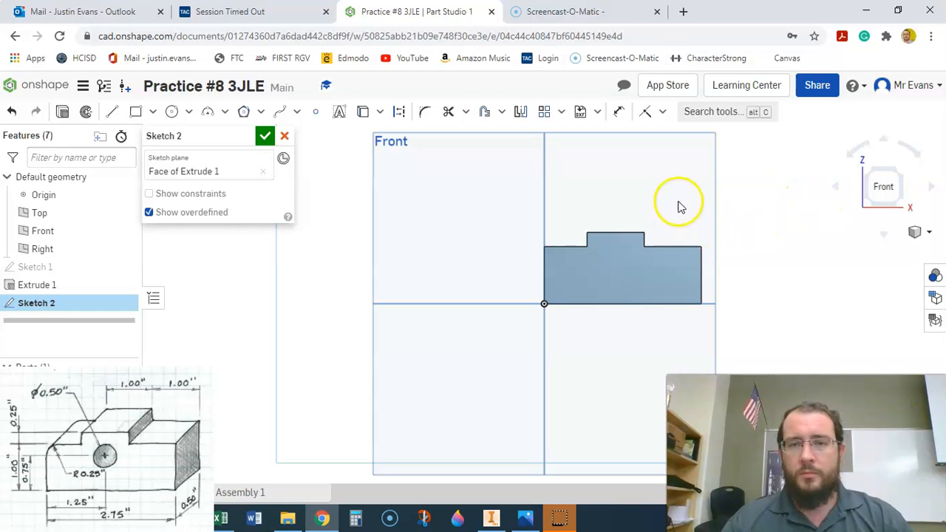
- Review the mouse control settings in the account preferences and return to the Practice #8 3JLE document
click(918, 88)
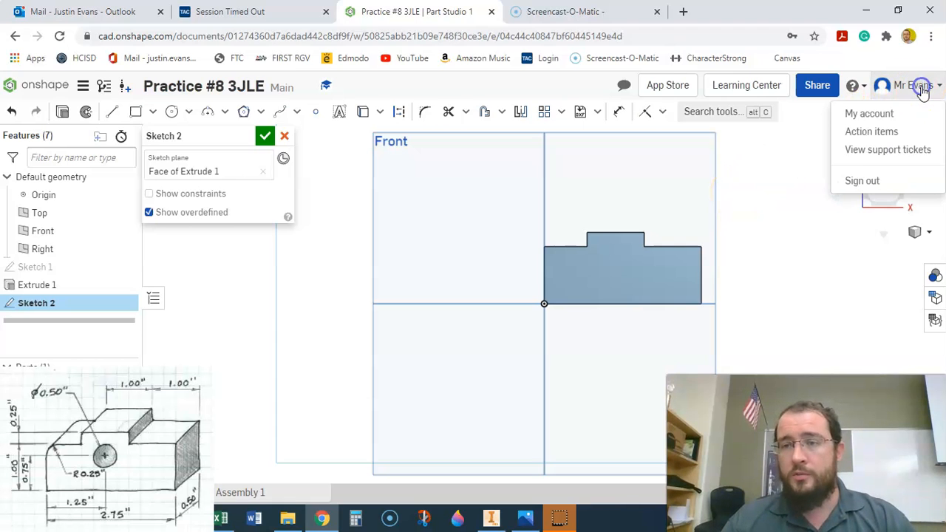
click(894, 117)
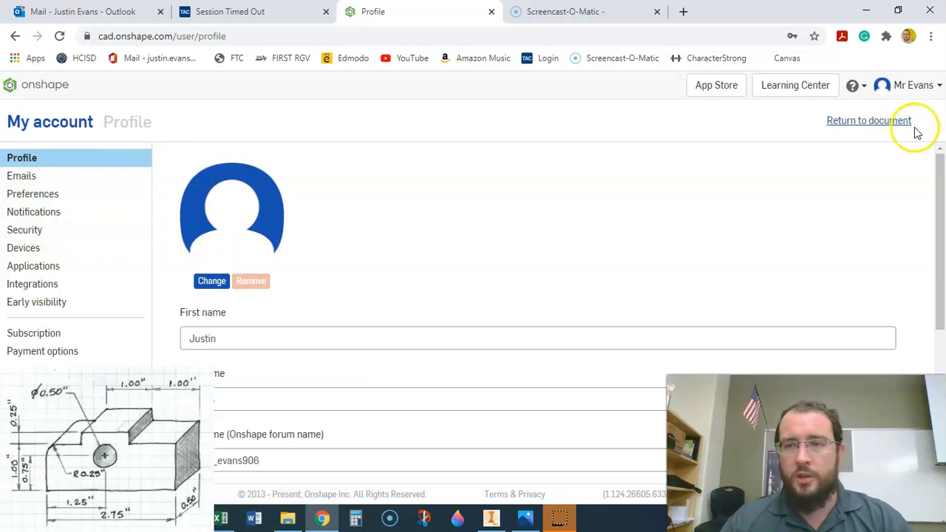
click(916, 85)
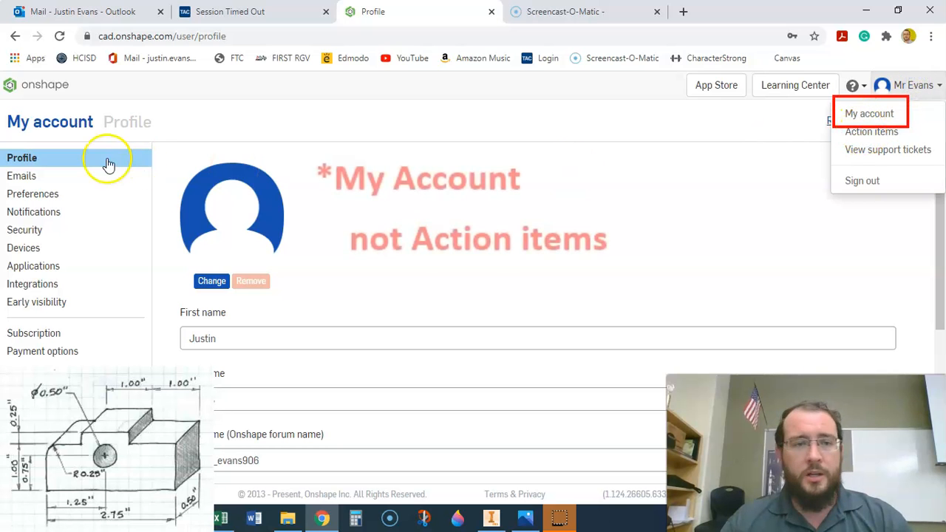
click(41, 195)
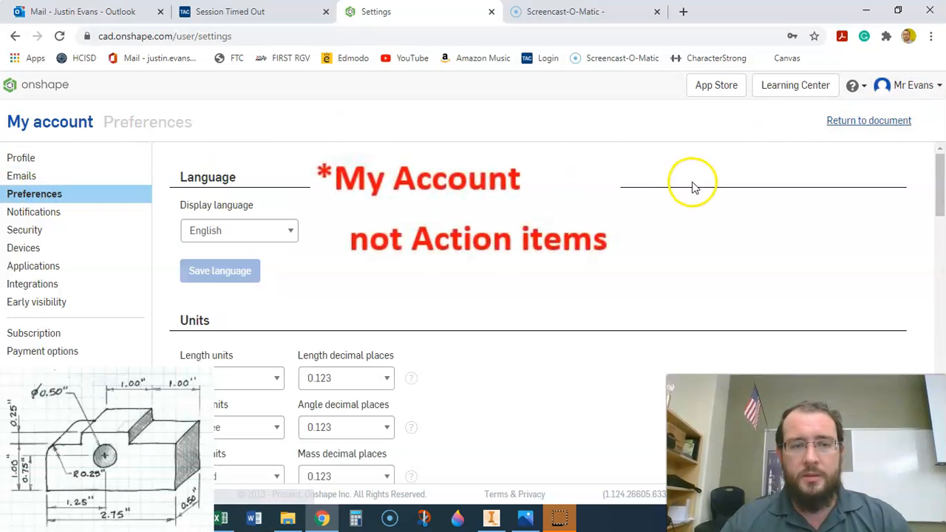
drag(940, 190, 941, 257)
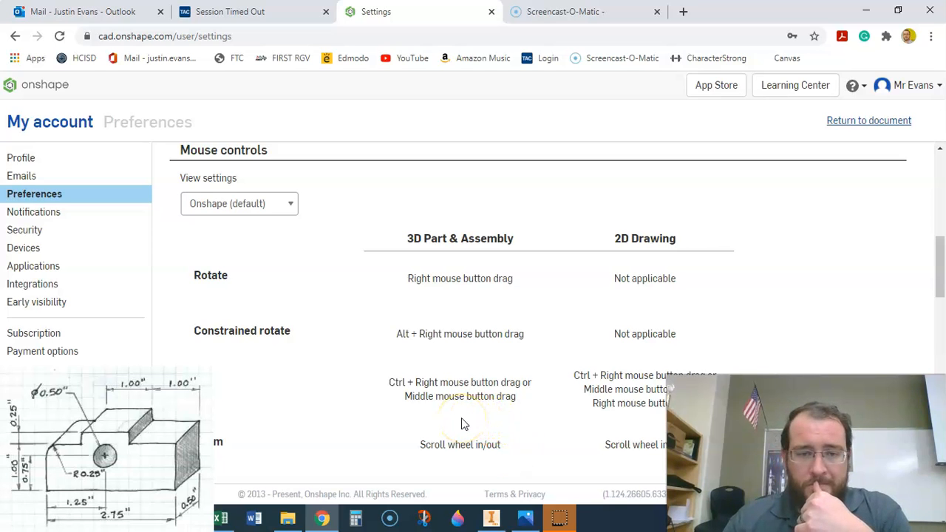
mouse_move(942, 254)
mouse_down()
mouse_move(941, 288)
mouse_move(941, 259)
mouse_up()
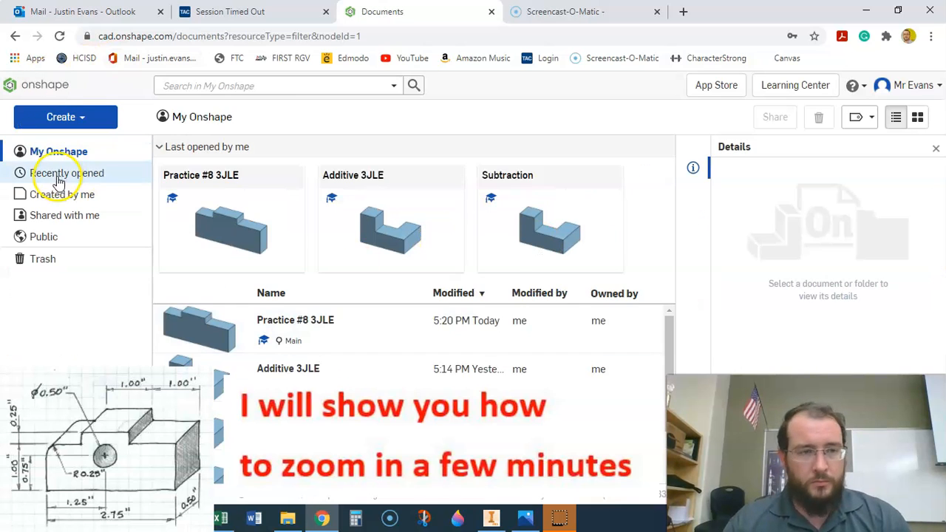
double_click(629, 320)
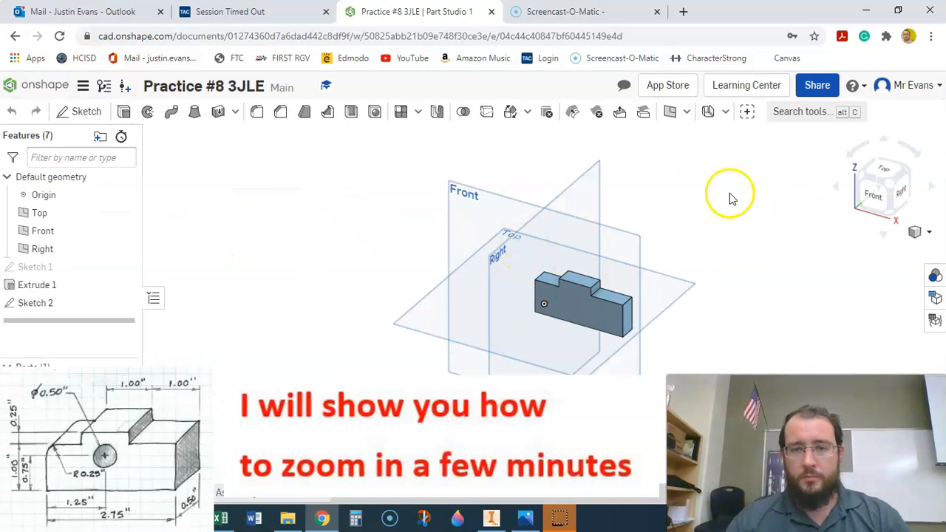
- Examine the extruded part from several angles and return to the isometric view
mouse_move(805, 262)
right_down()
mouse_move(799, 255)
mouse_move(809, 252)
right_up()
key(Up)
key(Up)
key(Up)
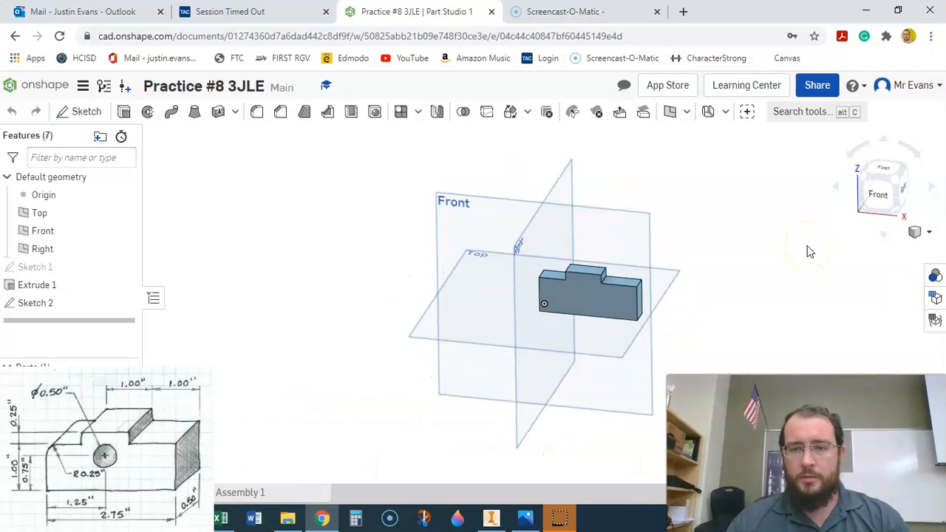
key(Left)
key(Down)
key(Right)
key(Up)
key(Left)
key(Down)
key(Right)
key(Up)
key(Left)
key(Down)
key(Right)
key(Up)
key(Left)
key(Down)
key(Right)
key(Up)
key(Left)
key(Left)
key(Left)
key(Left)
key(Left)
key(Left)
key(Left)
key(Left)
key(Right)
key(Right)
key(Right)
key(Right)
key(Right)
key(Right)
key(Right)
key(Right)
key(Right)
key(Right)
key(Right)
key(Right)
key(Left)
key(Left)
key(Left)
key(Left)
key(Left)
key(Left)
key(Left)
key(Right)
key(Right)
key(Right)
key(Right)
key(Right)
key(Right)
key(Right)
key(Left)
key(Left)
key(Left)
key(Left)
key(Left)
key(Left)
key(Left)
key(Left)
key(Left)
key(Left)
key(Left)
key(Left)
key(Left)
key(Right)
key(Right)
key(Right)
key(Right)
key(Right)
key(Right)
key(Right)
key(Right)
key(Right)
key(Right)
key(Left)
key(Down)
key(Down)
key(Down)
key(Up)
key(Up)
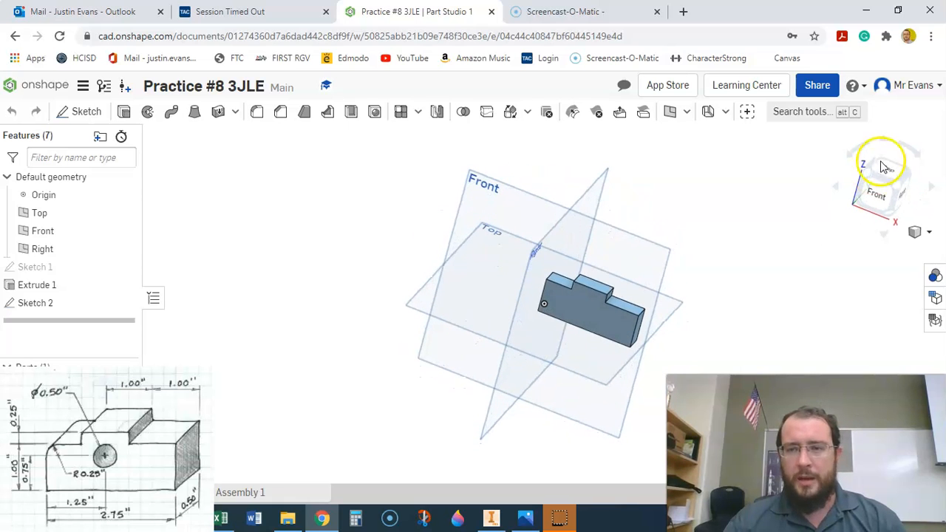
click(894, 184)
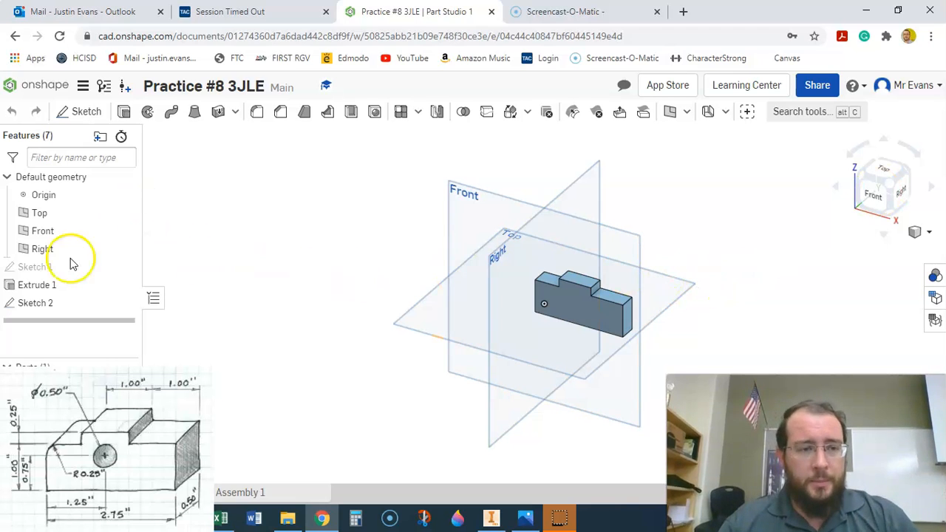
- Reopen Sketch 2 on the part's front face for editing, viewed from the front
double_click(48, 304)
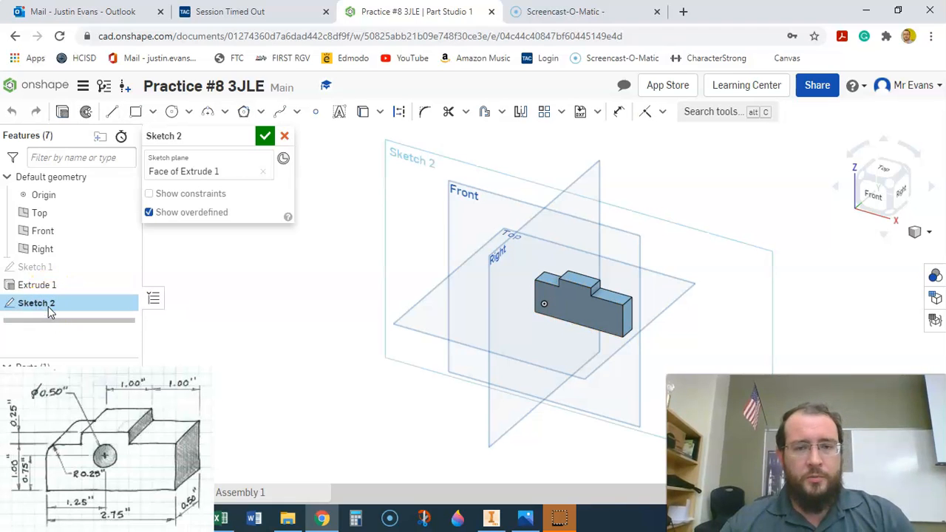
click(876, 198)
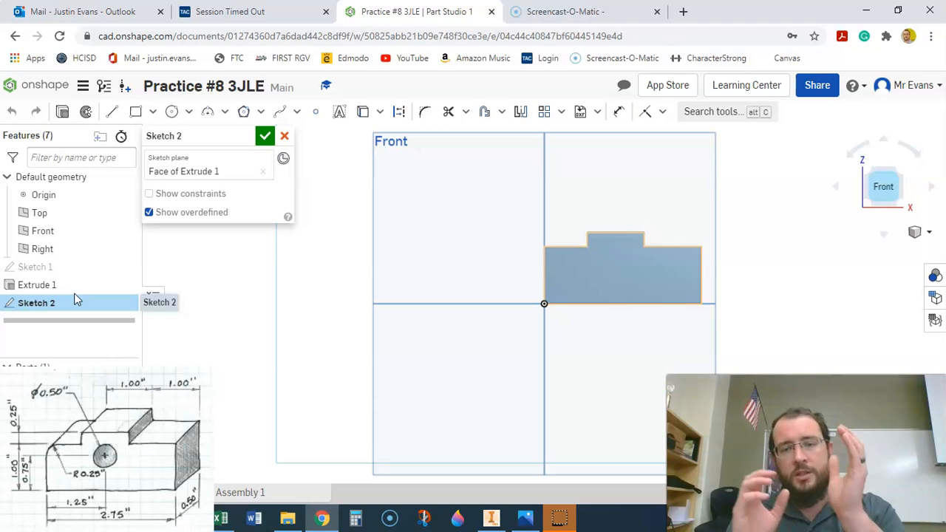
click(59, 310)
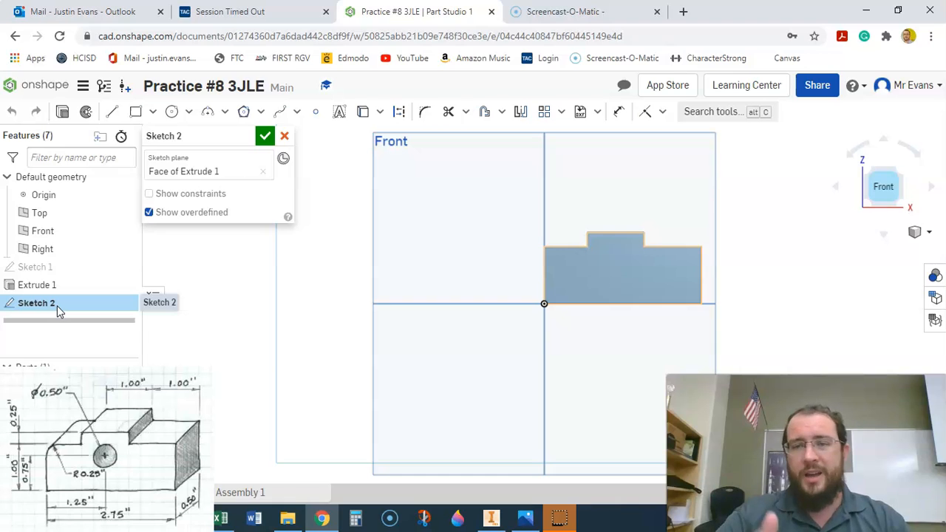
- Draw a center point circle of 0.5 in diameter on the front face, below the raised step
click(173, 111)
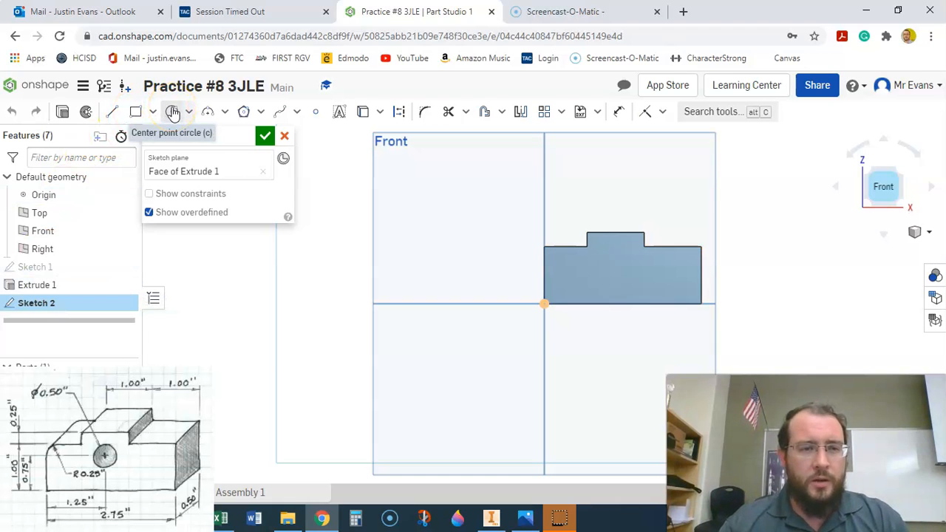
click(195, 112)
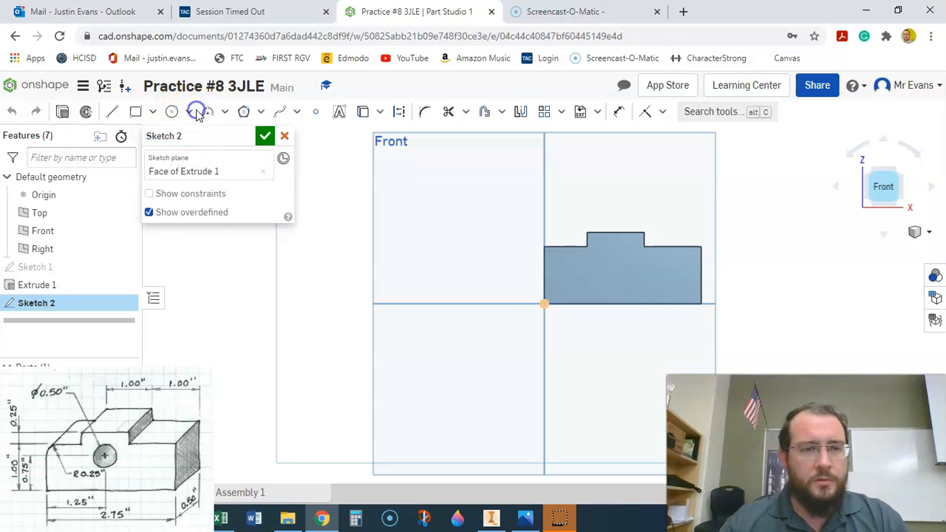
click(191, 112)
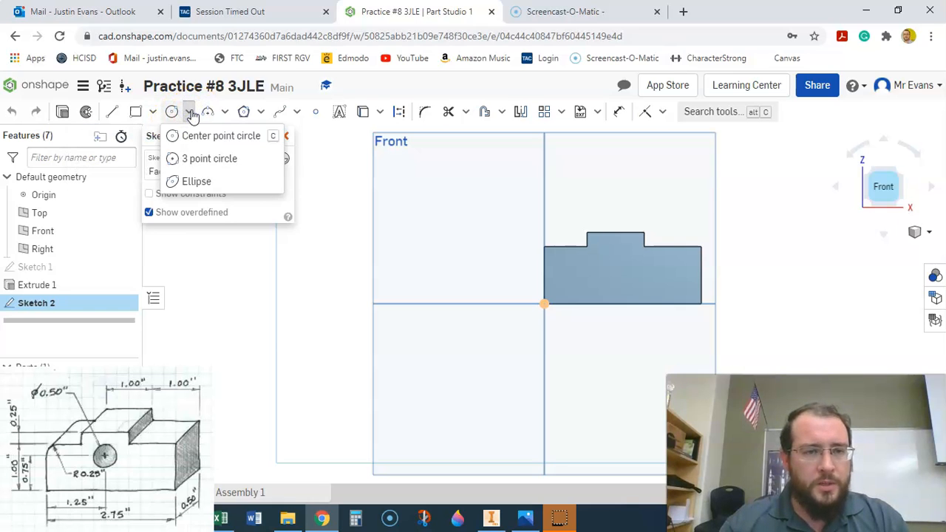
click(174, 112)
click(612, 271)
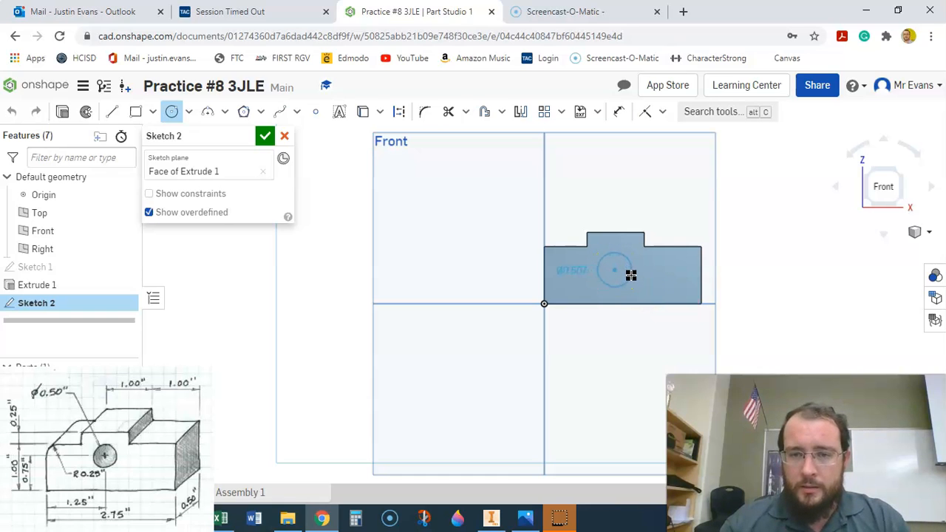
click(630, 274)
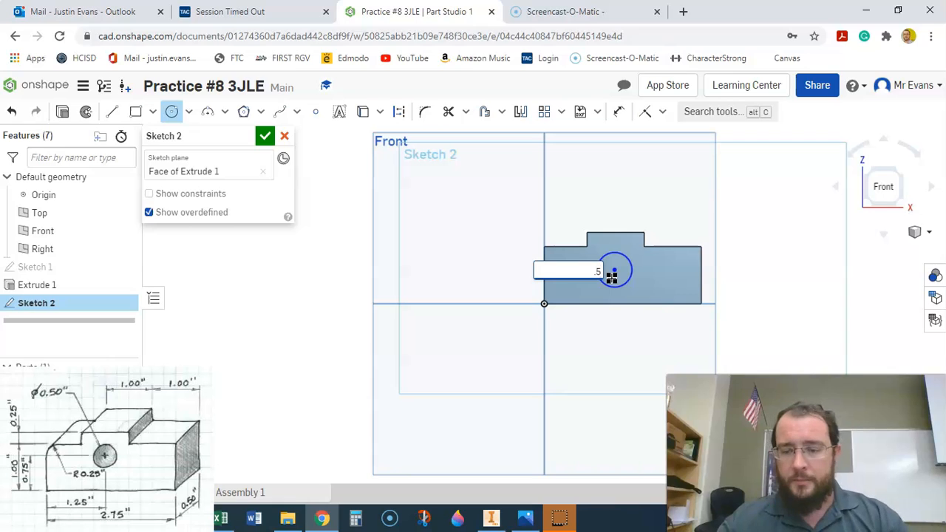
key(Return)
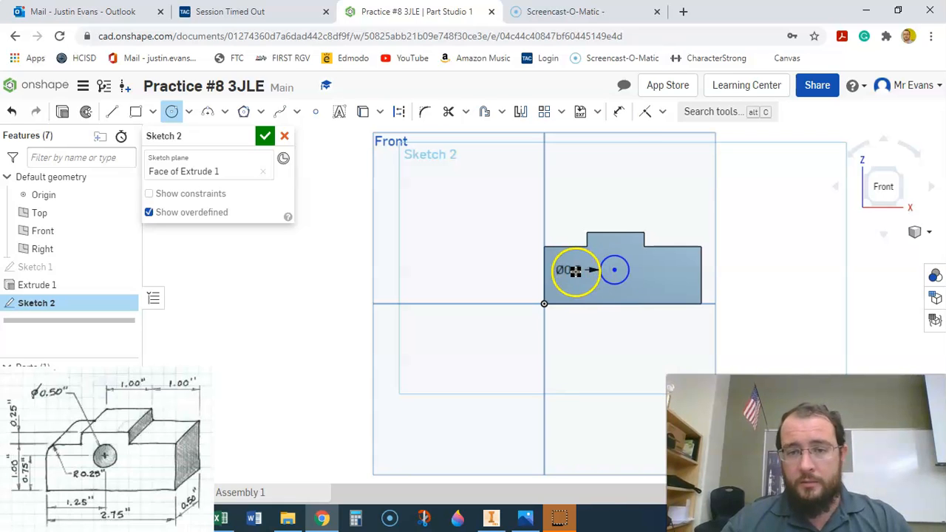
- Dimension the circle's centre 0.75 in above the bottom edge of the part's front face
click(619, 113)
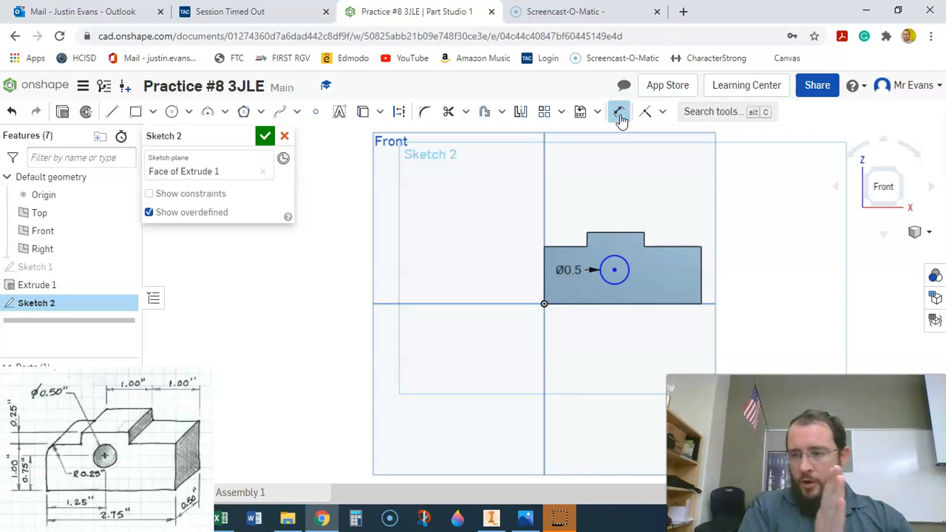
click(620, 116)
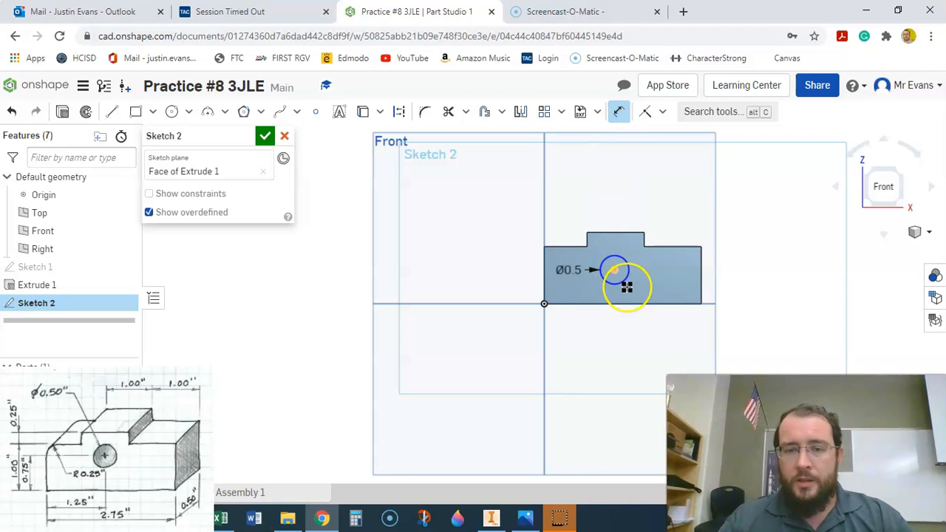
click(629, 303)
click(614, 270)
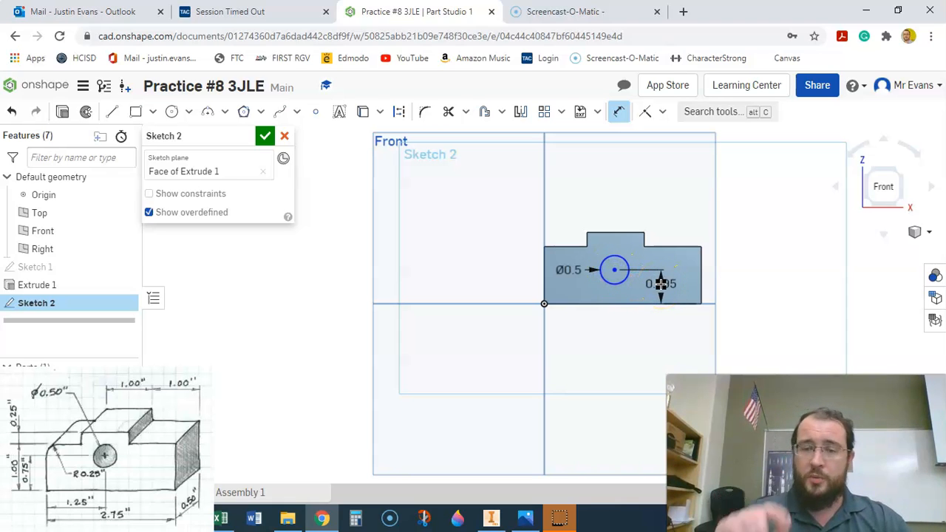
click(661, 283)
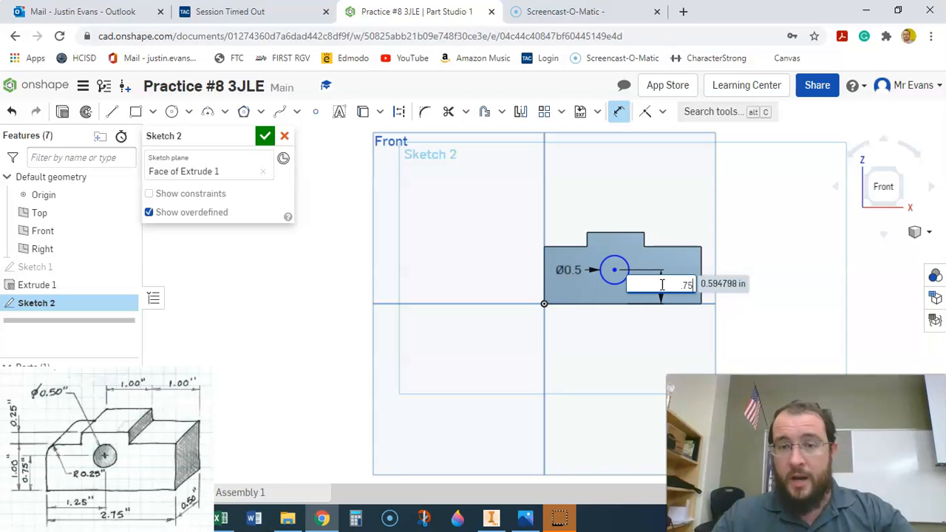
key(Return)
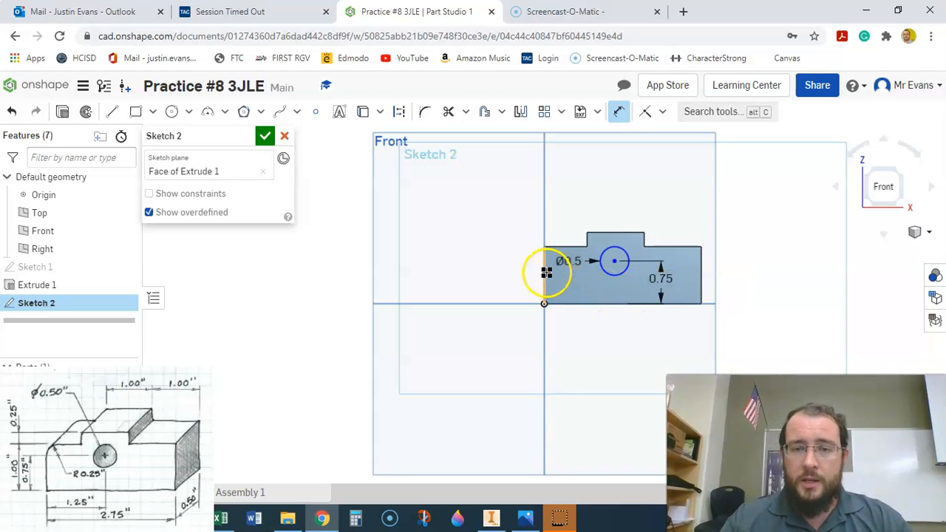
- Dimension the circle's centre 1.25 in horizontally from the left edge of the front face, dismissing the news notification
click(613, 261)
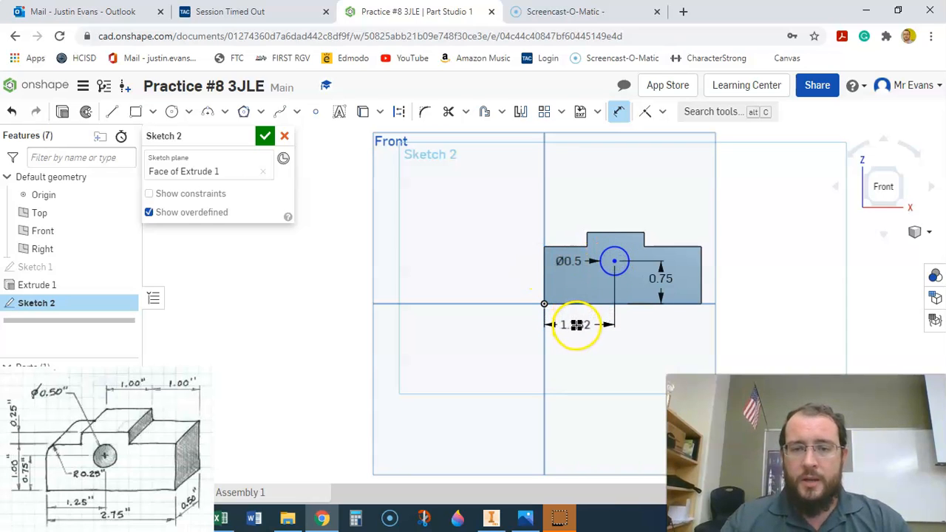
click(576, 325)
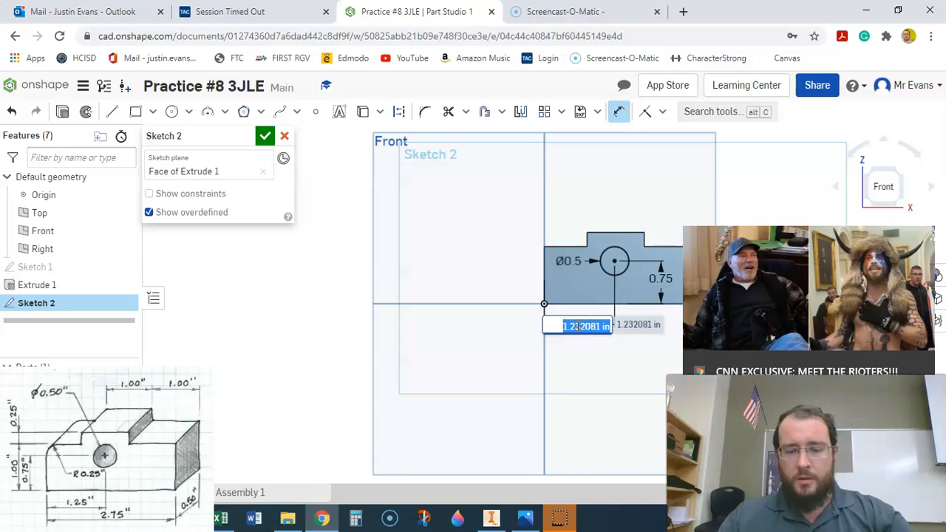
text(1)
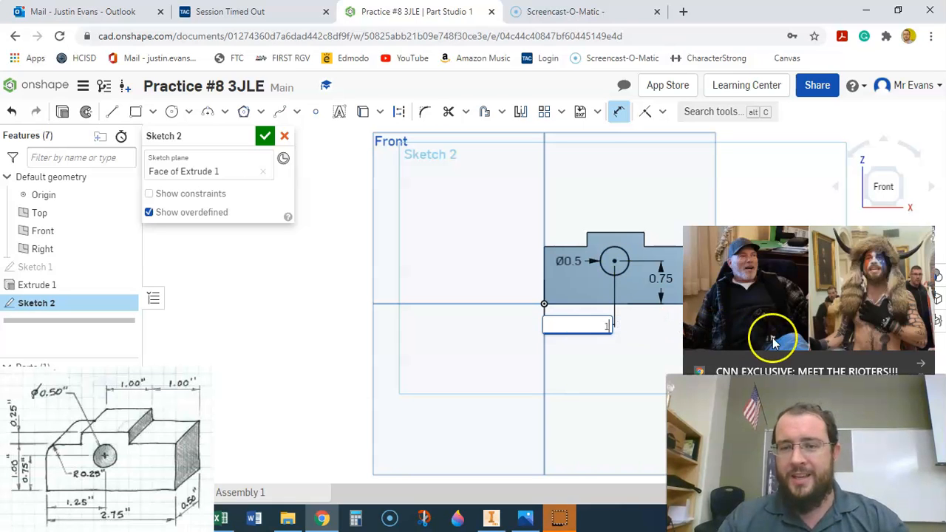
click(922, 362)
click(596, 324)
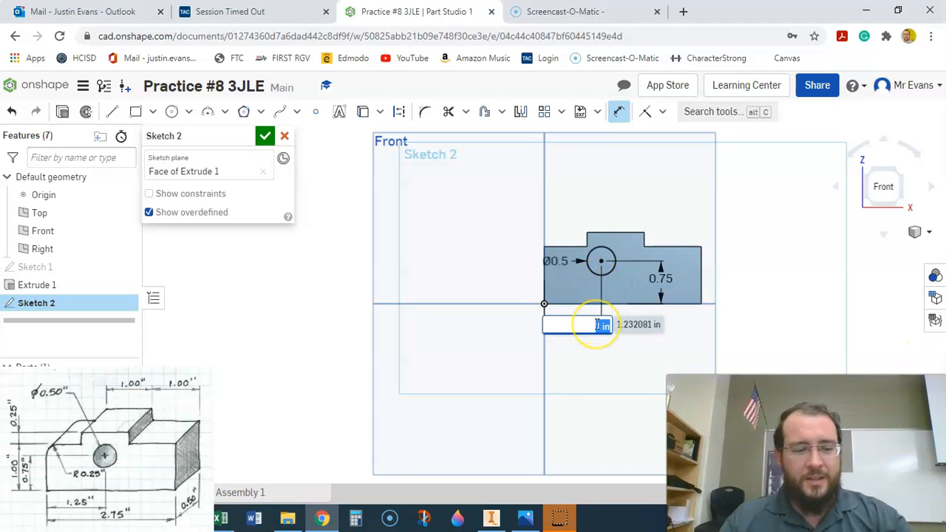
text(.25)
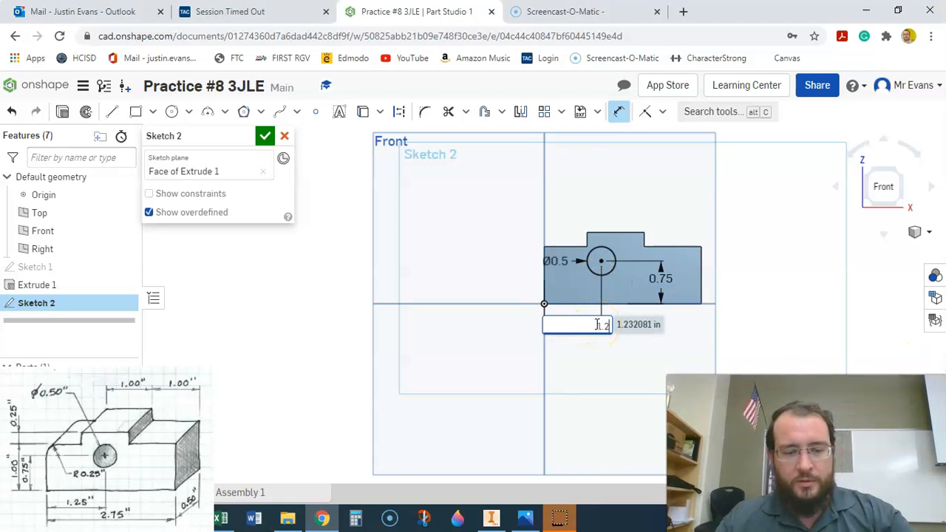
key(Return)
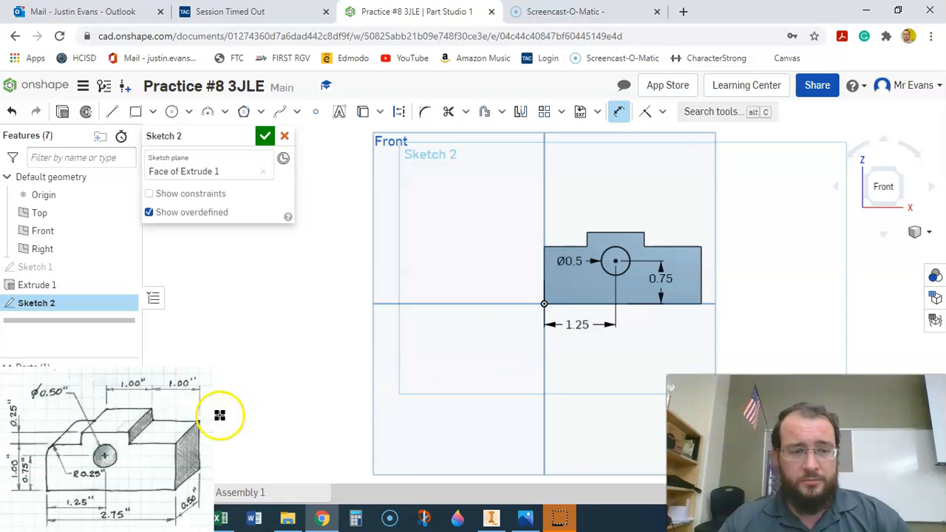
- Review the "View Navigation and Viewing Parts" help page and its "onshape zoom without mouse" search result, and return to the Practice #8 3JLE part studio
click(26, 504)
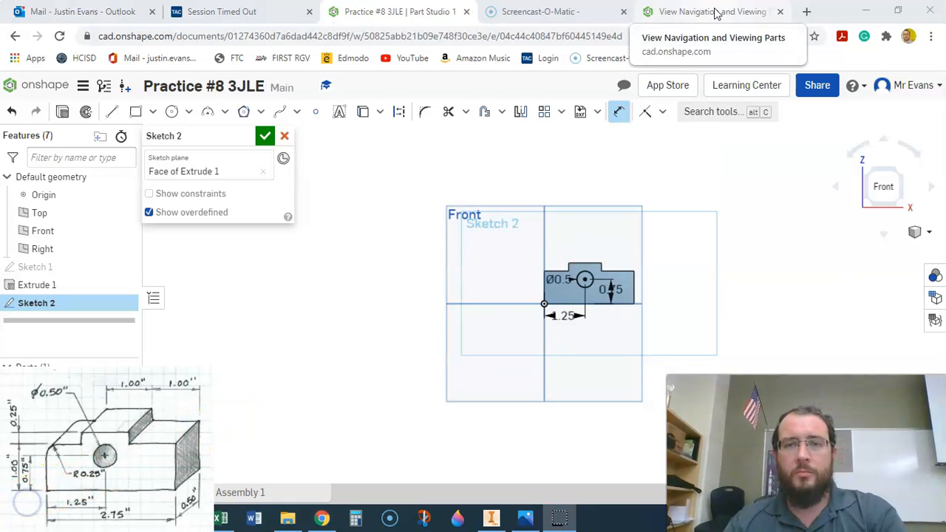
click(716, 13)
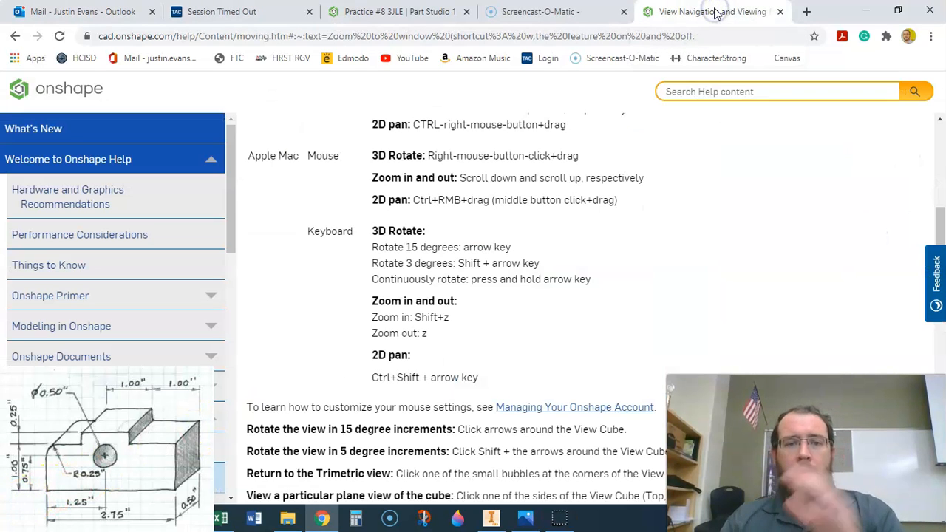
drag(940, 237, 940, 146)
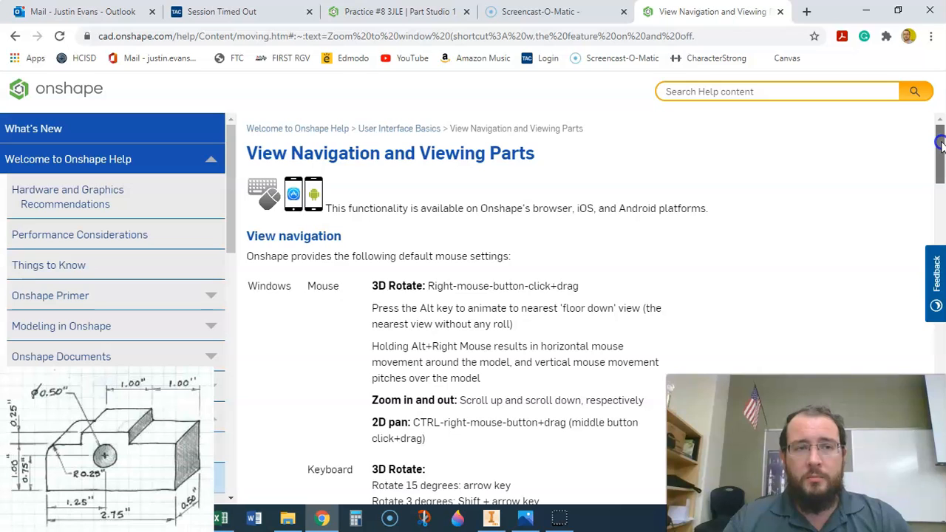
click(16, 36)
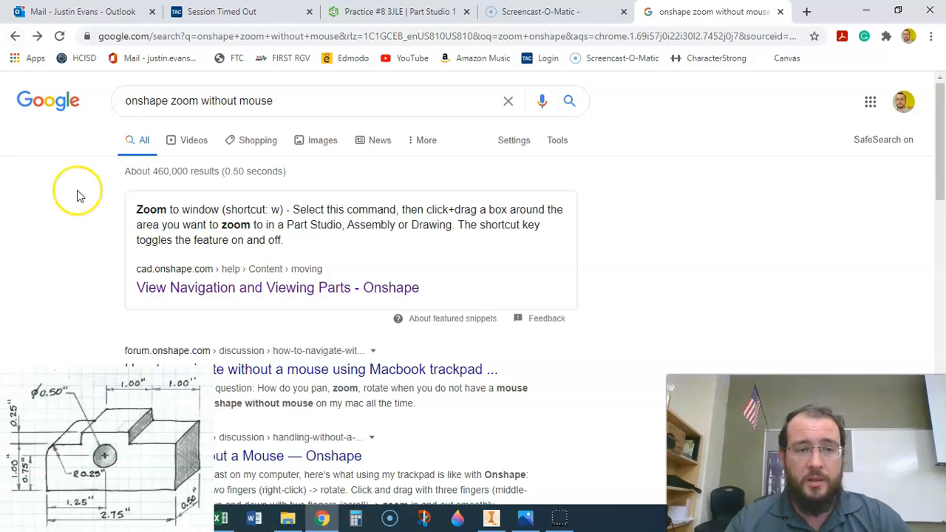
click(174, 287)
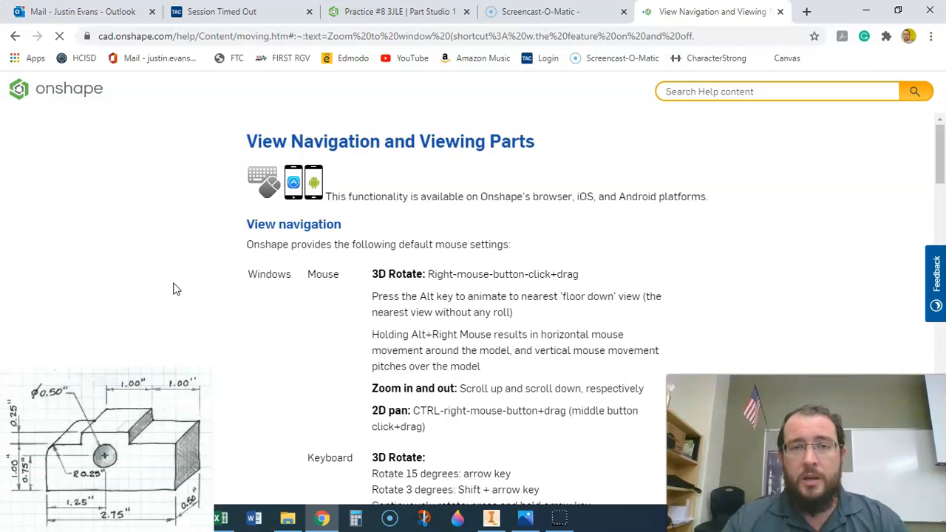
click(402, 9)
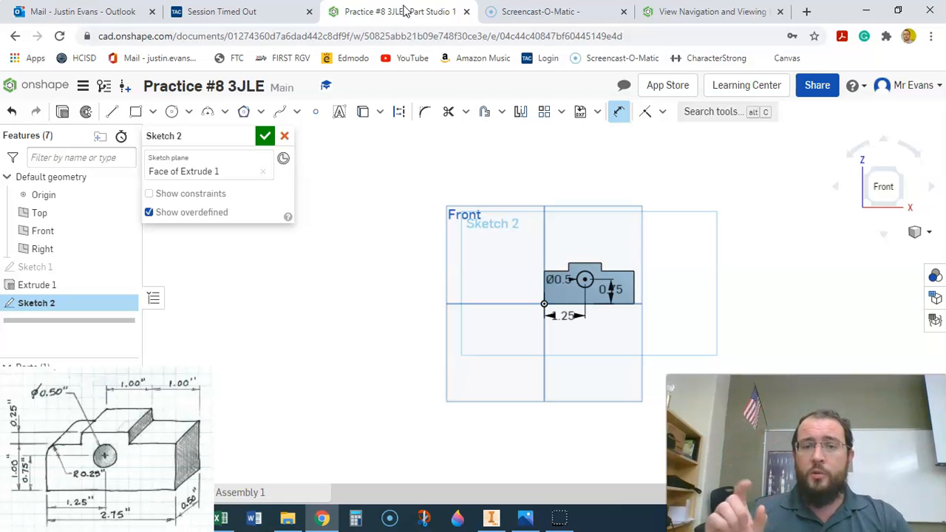
- Show the part in isometric view and finish Sketch 2
click(903, 172)
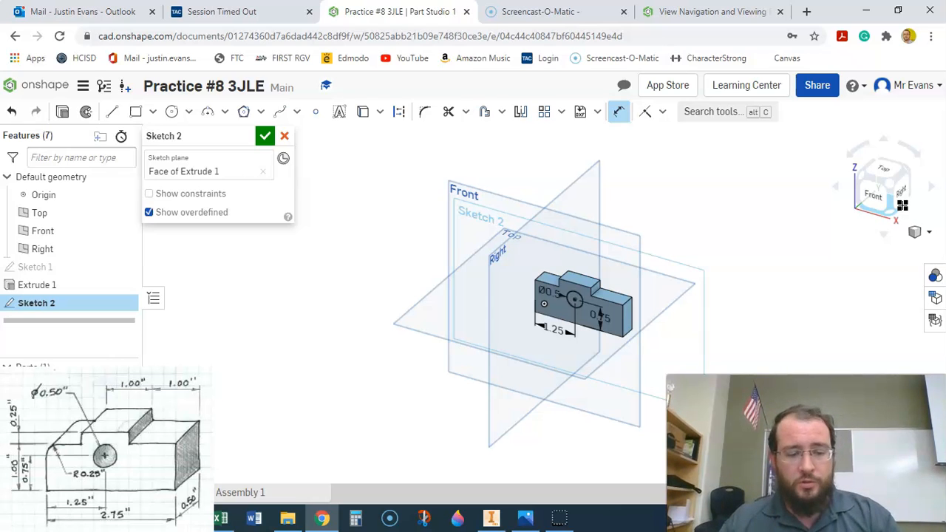
scroll(902, 205, down, 10)
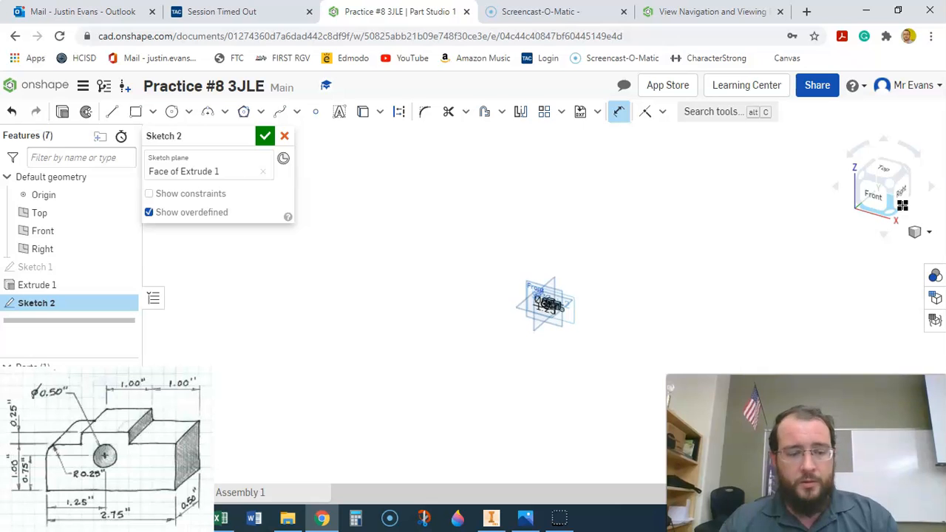
scroll(902, 205, up, 10)
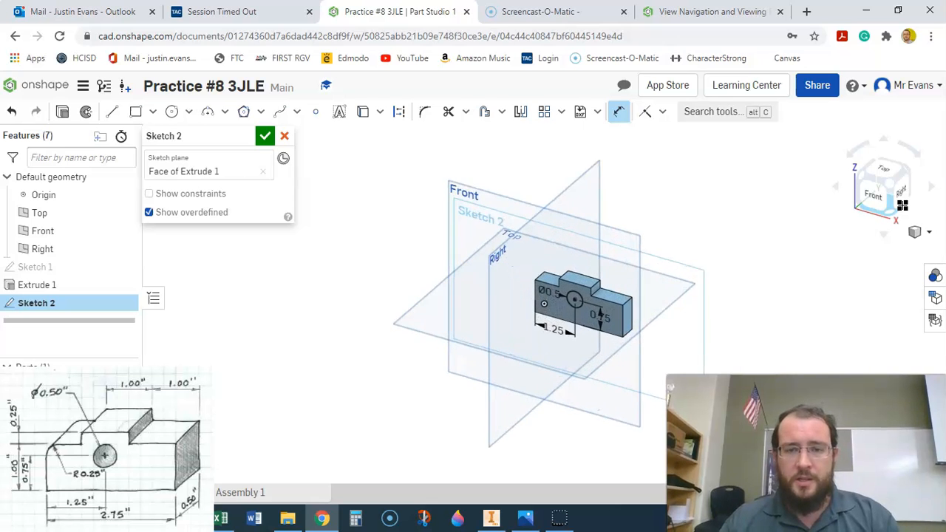
scroll(902, 204, down, 5)
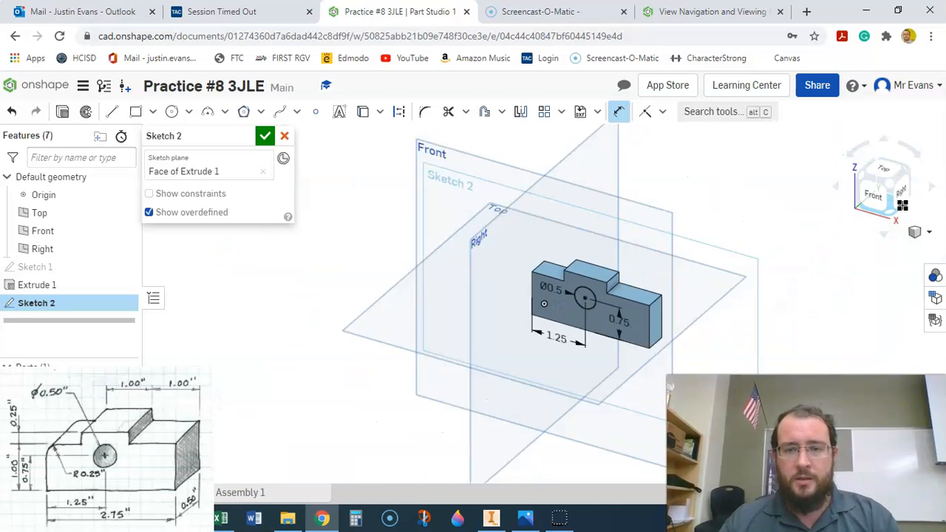
scroll(902, 205, down, 2)
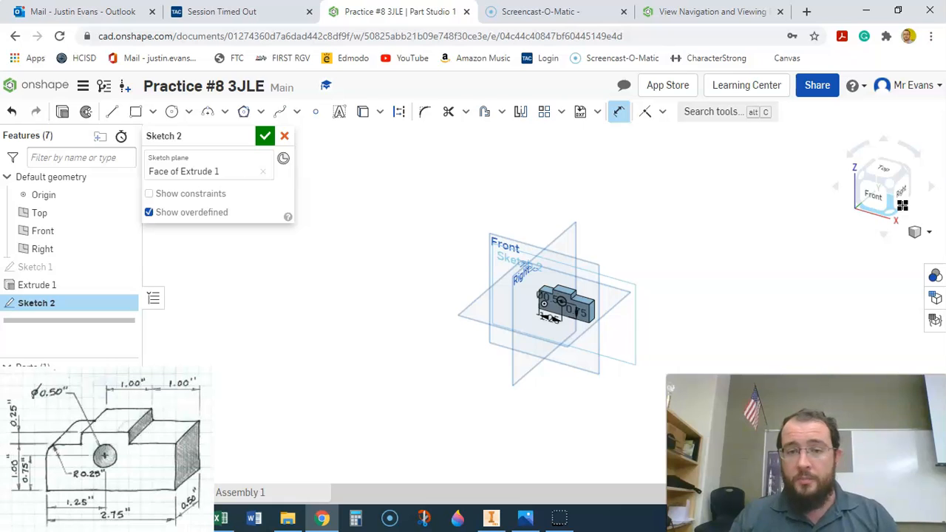
scroll(902, 205, up, 6)
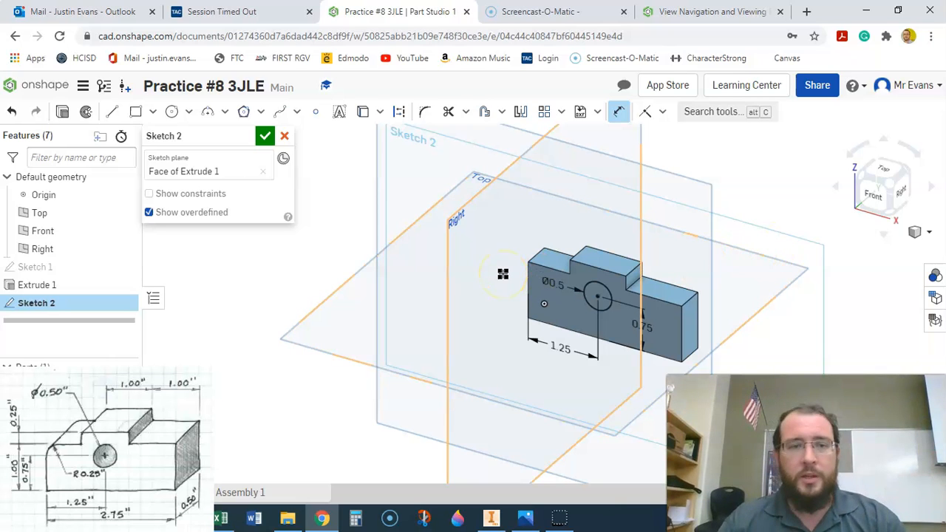
click(265, 136)
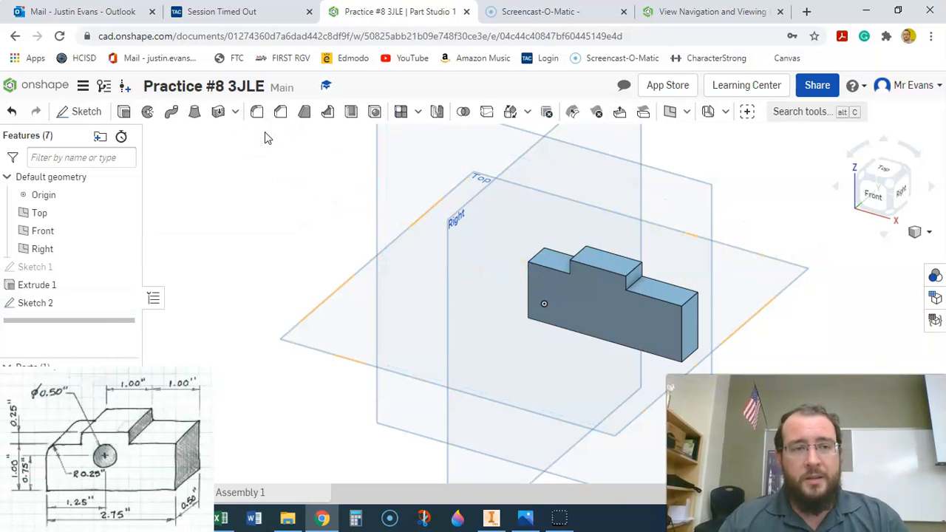
- Cut the hole through the part by extruding the Sketch 2 circle with Remove and the end type Up to next
click(123, 113)
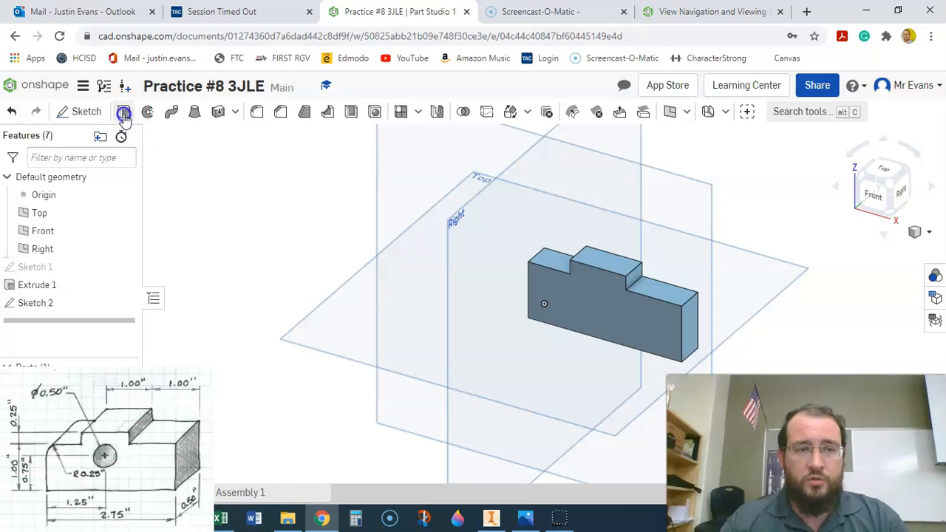
click(596, 303)
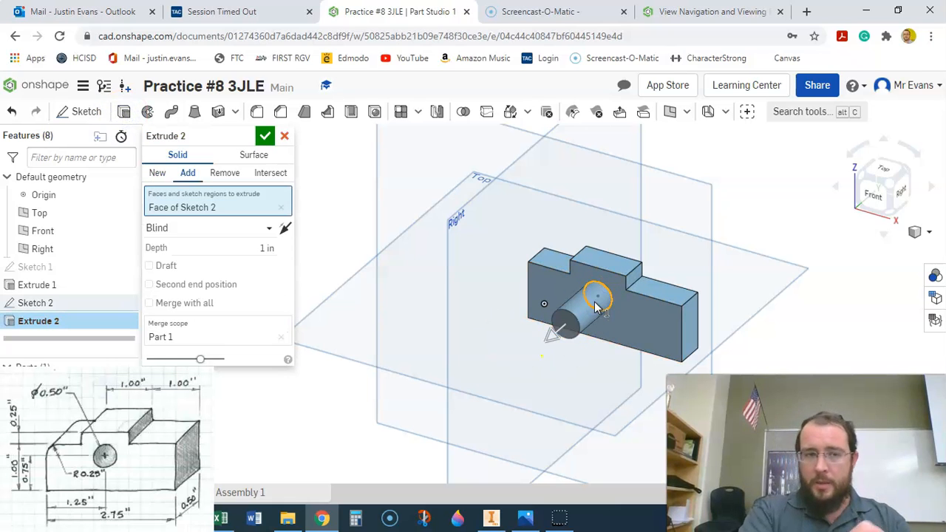
click(225, 173)
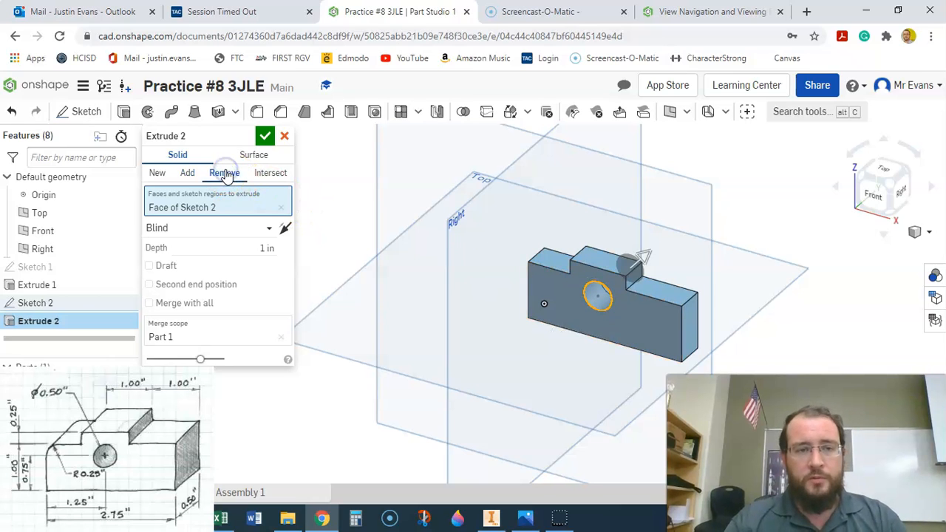
click(268, 229)
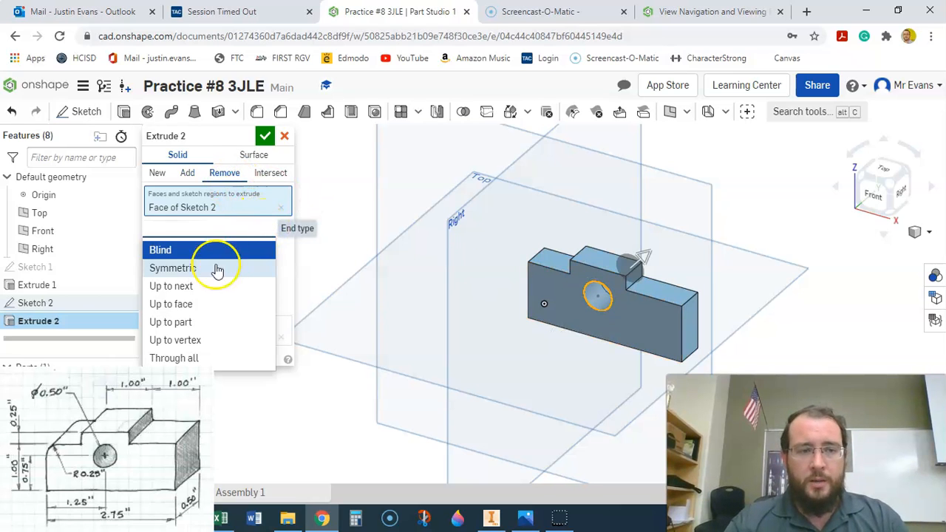
click(195, 286)
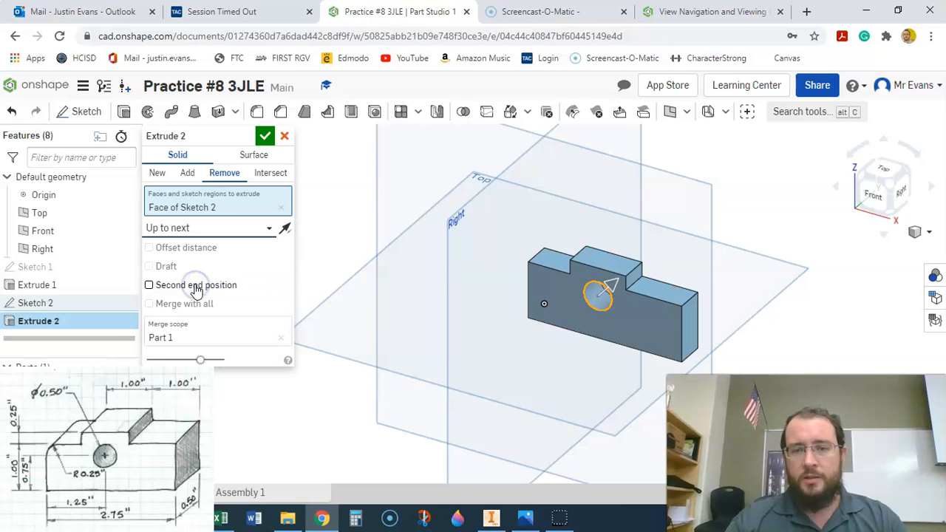
click(265, 136)
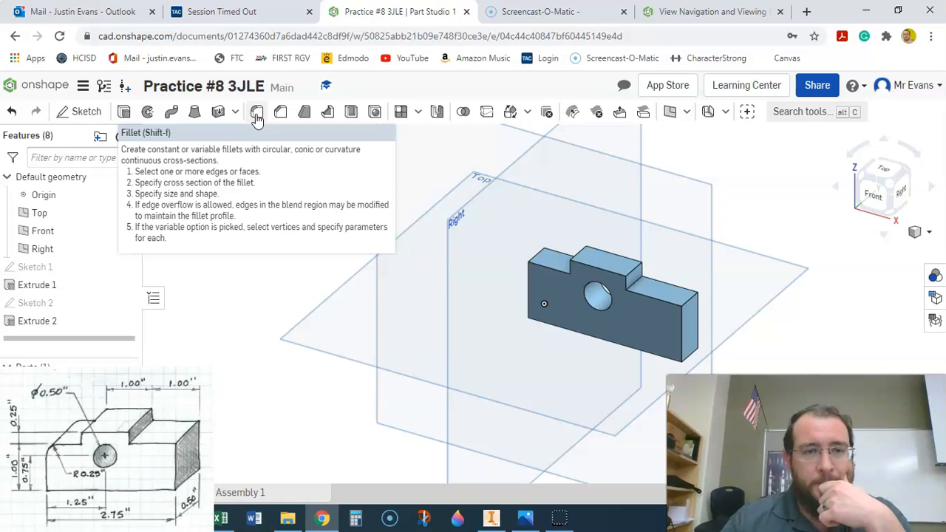
- Fillet the upper left edge of the part's lower shoulder with a 0.25 in radius
click(256, 113)
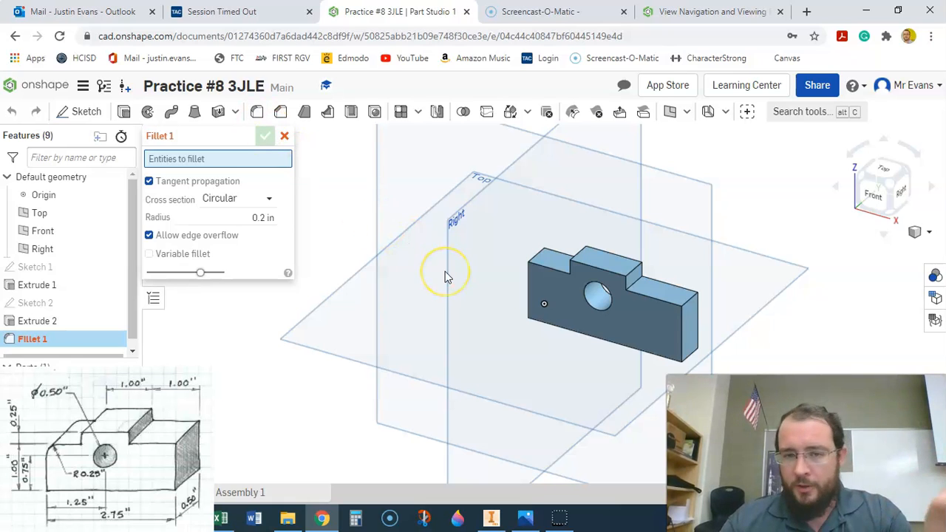
click(251, 219)
key(BackSpace)
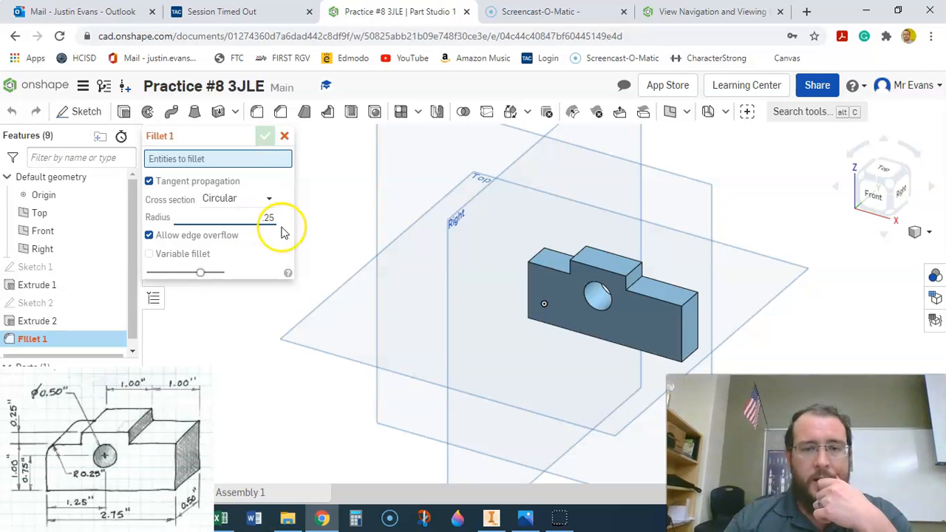
click(537, 260)
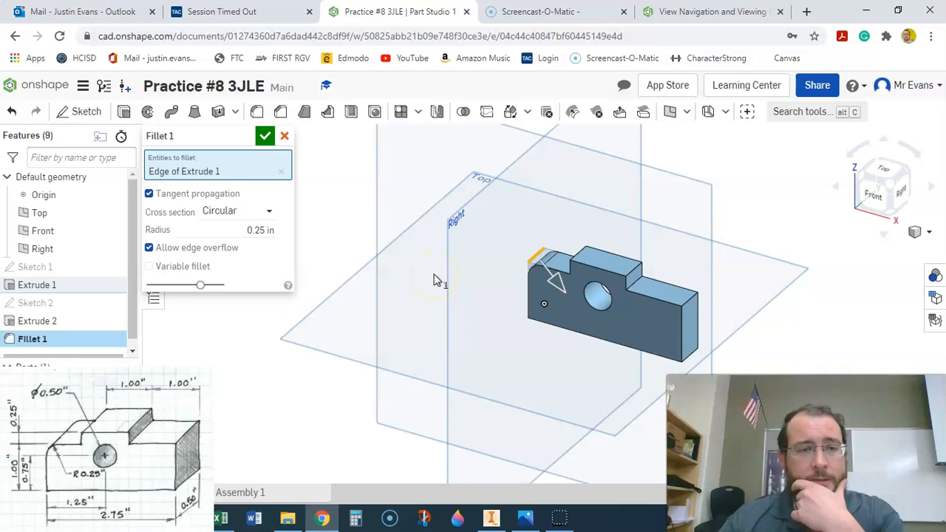
click(264, 138)
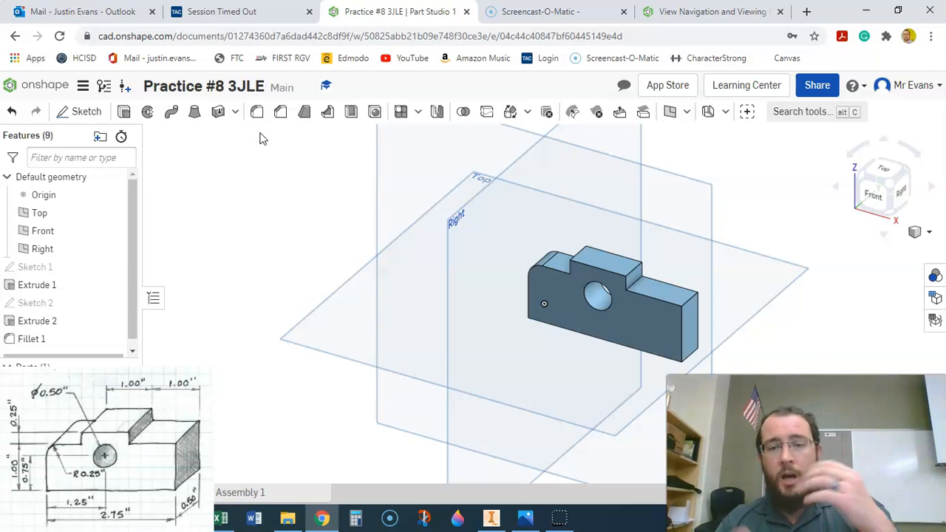
- Return to the isometric view to look over the finished part
click(892, 190)
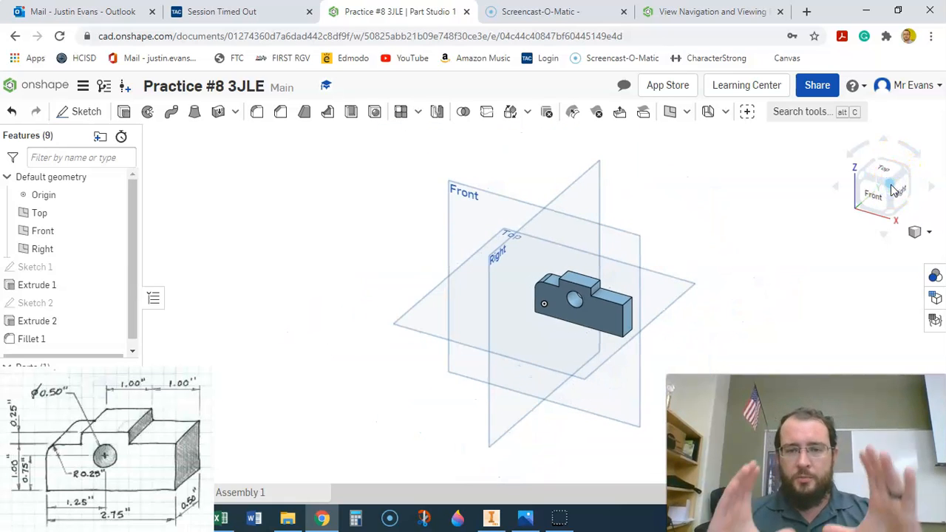
click(892, 190)
scroll(891, 189, up, 6)
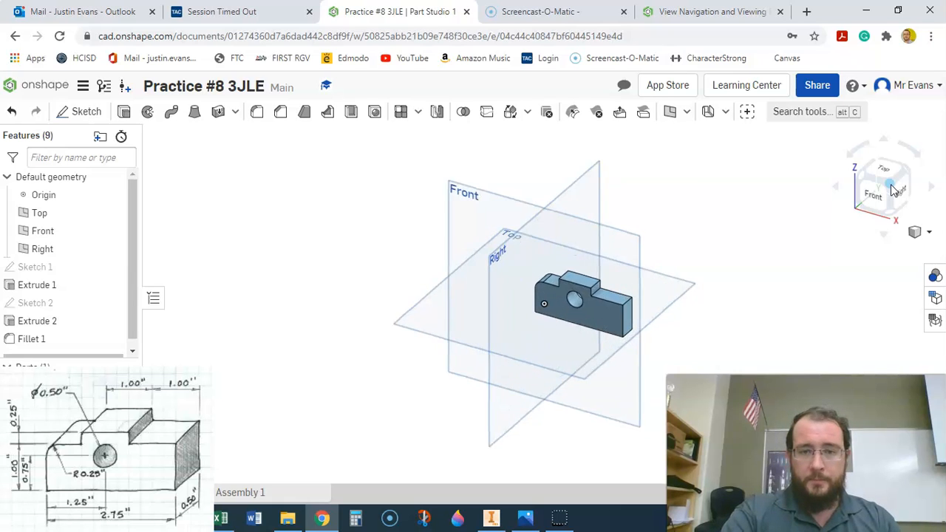